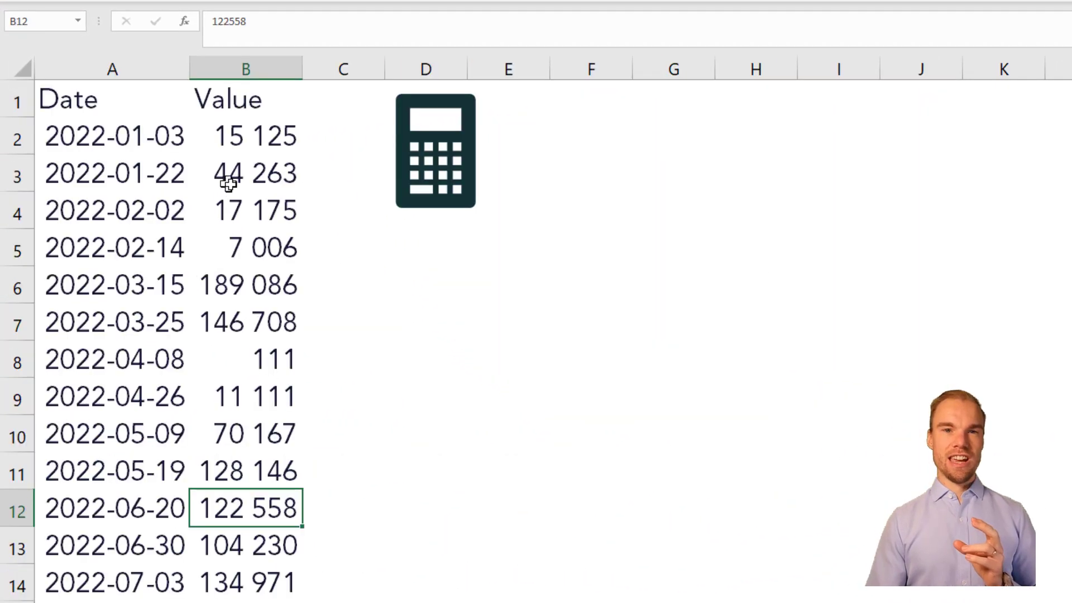
# - Switch from the intro to the sheet with the Date and Value columns
pyautogui.click(435, 533)
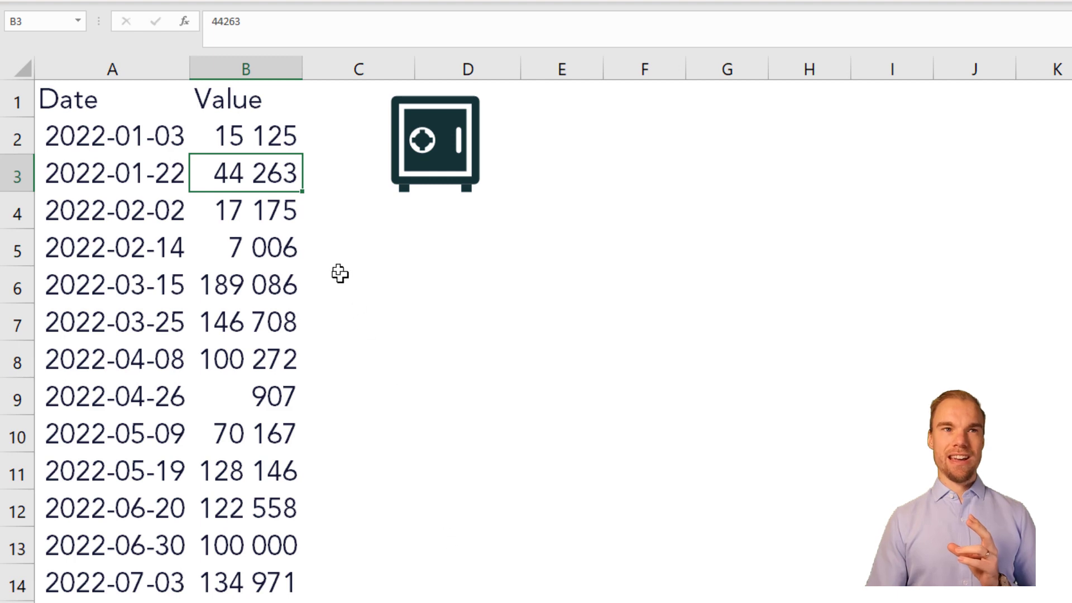
# - Review the Date and Value columns on the Accounting and Bank sheets
pyautogui.click(143, 62)
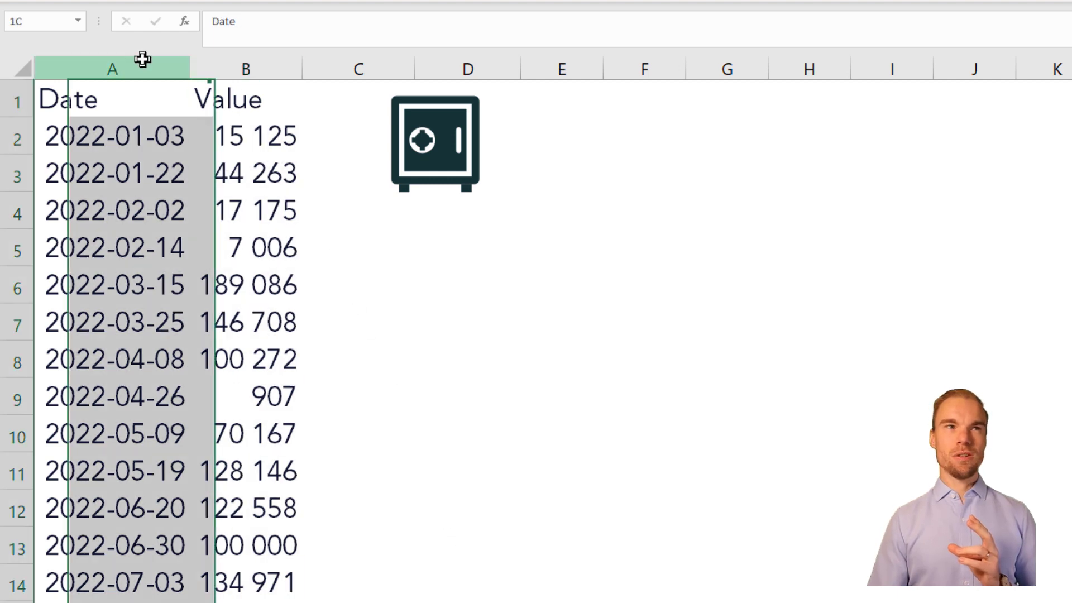
pyautogui.click(235, 62)
pyautogui.click(477, 317)
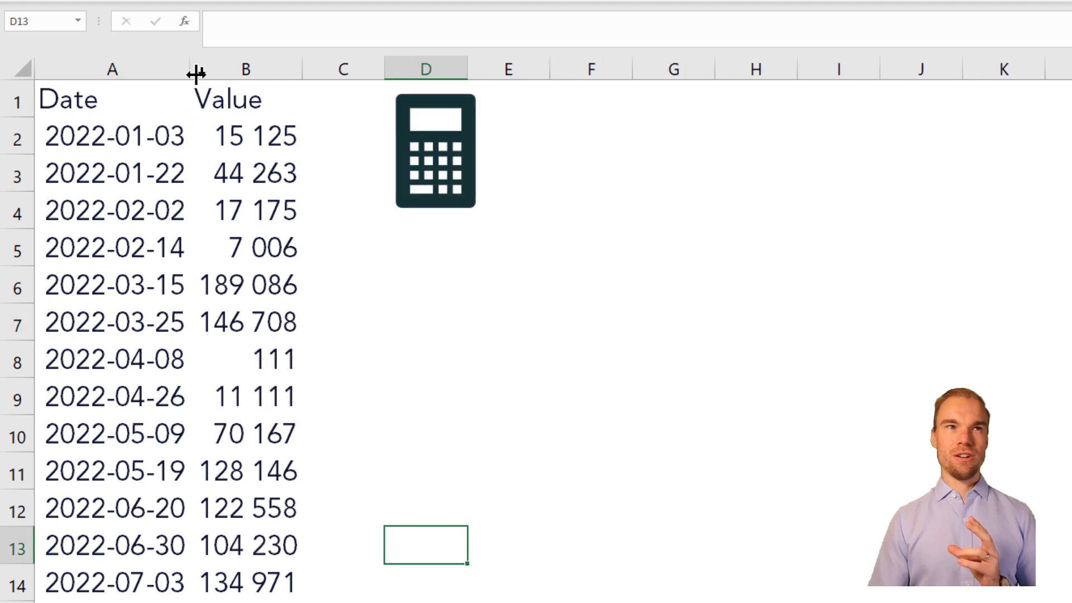
pyautogui.click(210, 68)
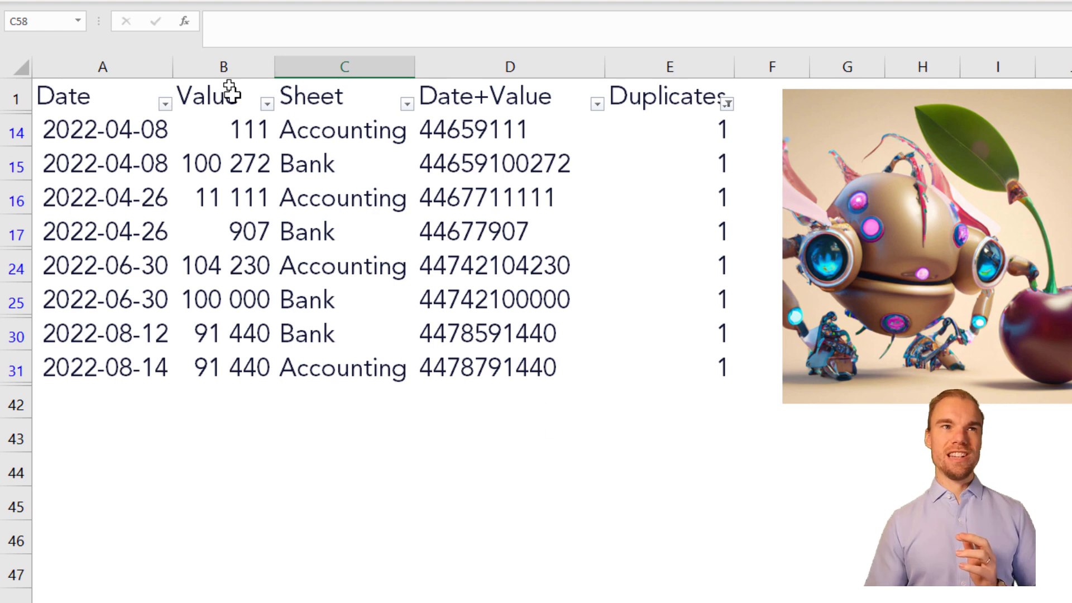
# - Review the Differences columns and the Date+Value formula in row 17
pyautogui.click(217, 68)
pyautogui.click(117, 66)
pyautogui.click(449, 243)
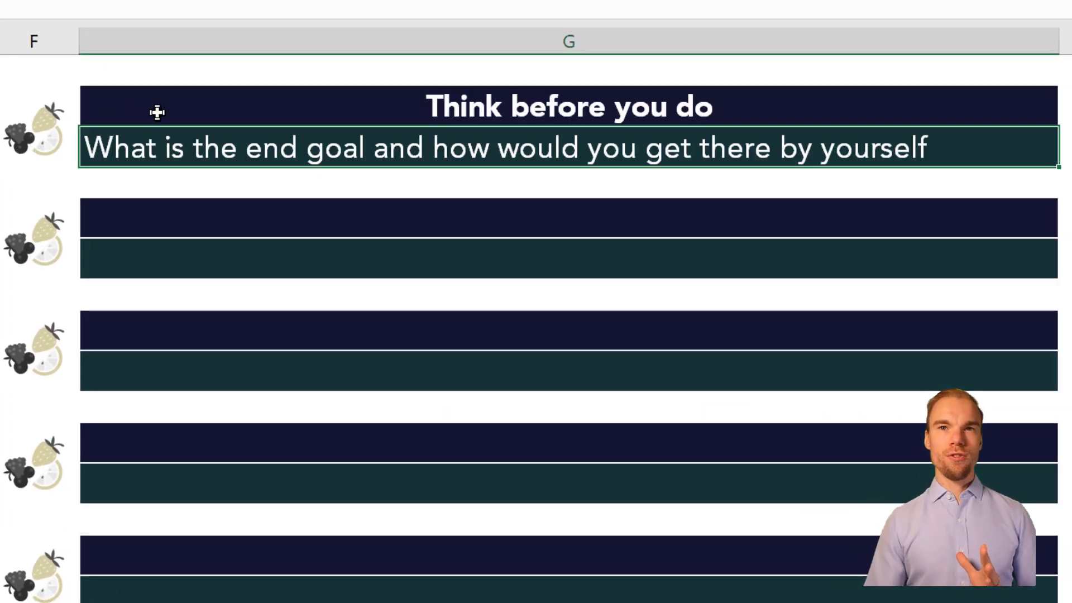
# - Return to the filtered Differences sheet showing only rows counted once
pyautogui.click(158, 112)
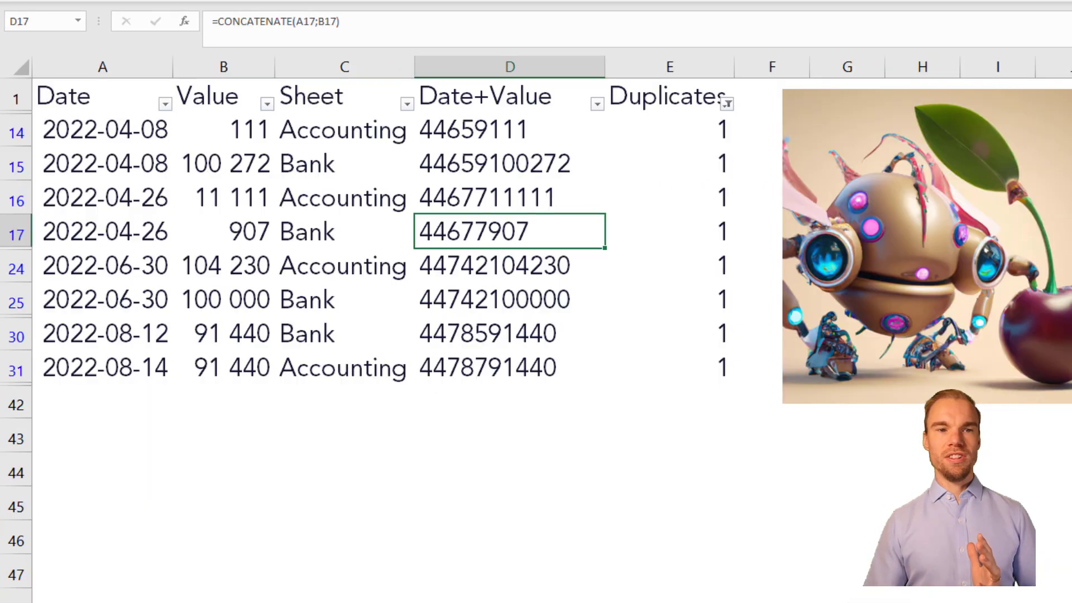
# - Clear the Duplicates filter and delete the contents of data rows 2 to 8
pyautogui.click(727, 104)
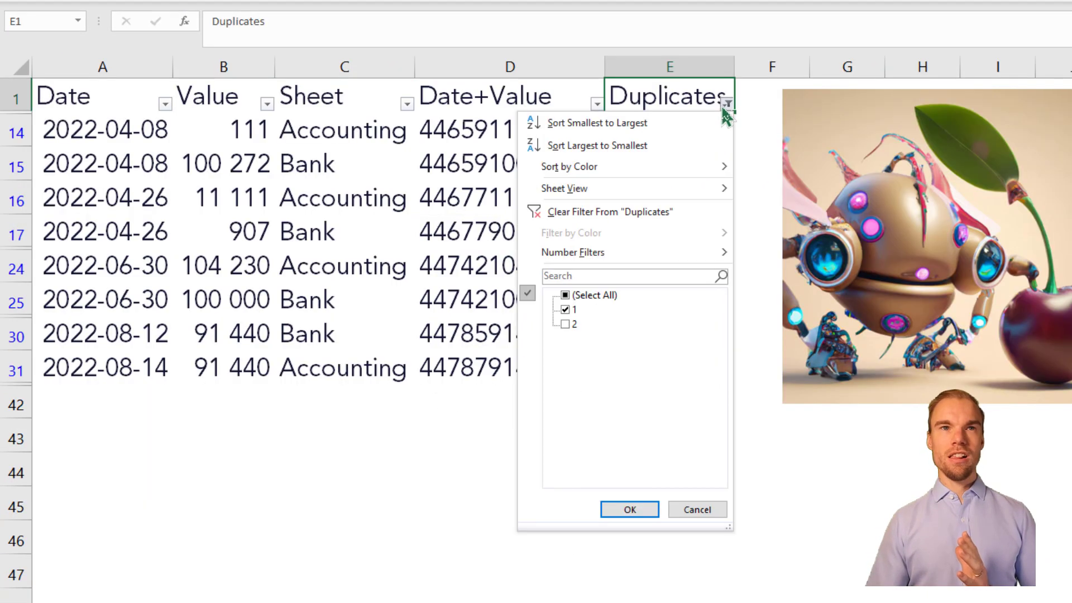
pyautogui.click(691, 215)
pyautogui.moveTo(703, 132)
pyautogui.mouseDown()
pyautogui.moveTo(227, 145)
pyautogui.moveTo(124, 238)
pyautogui.moveTo(123, 321)
pyautogui.mouseUp()
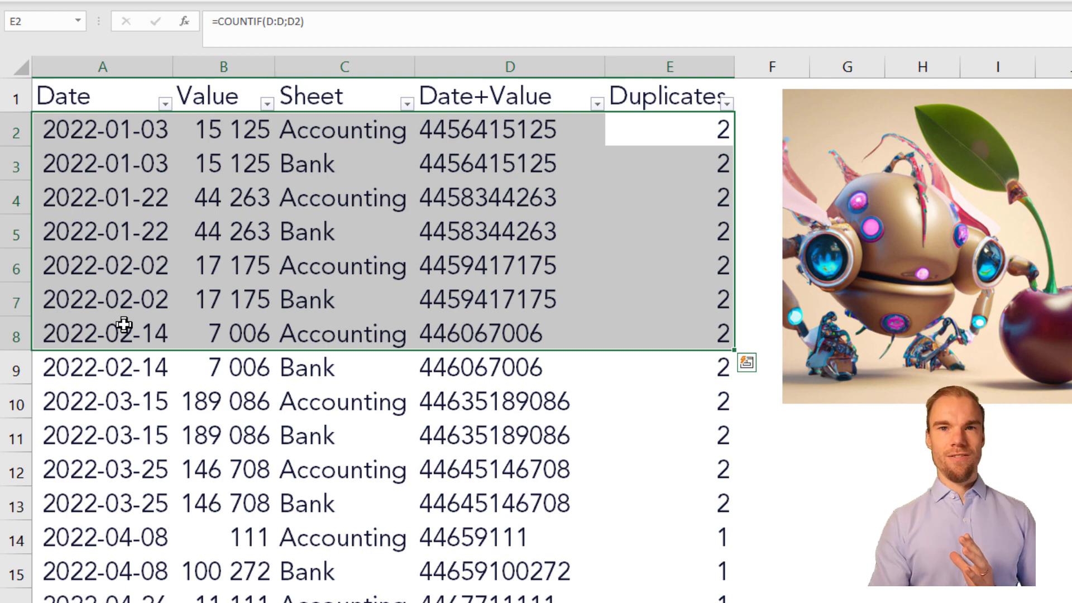
pyautogui.press('Delete')
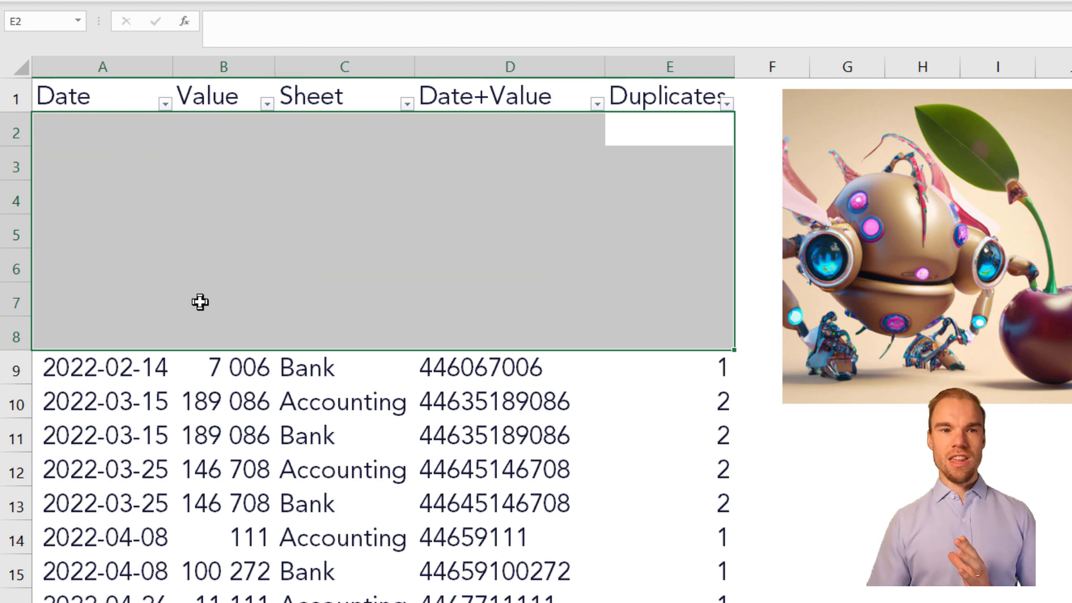
pyautogui.click(200, 303)
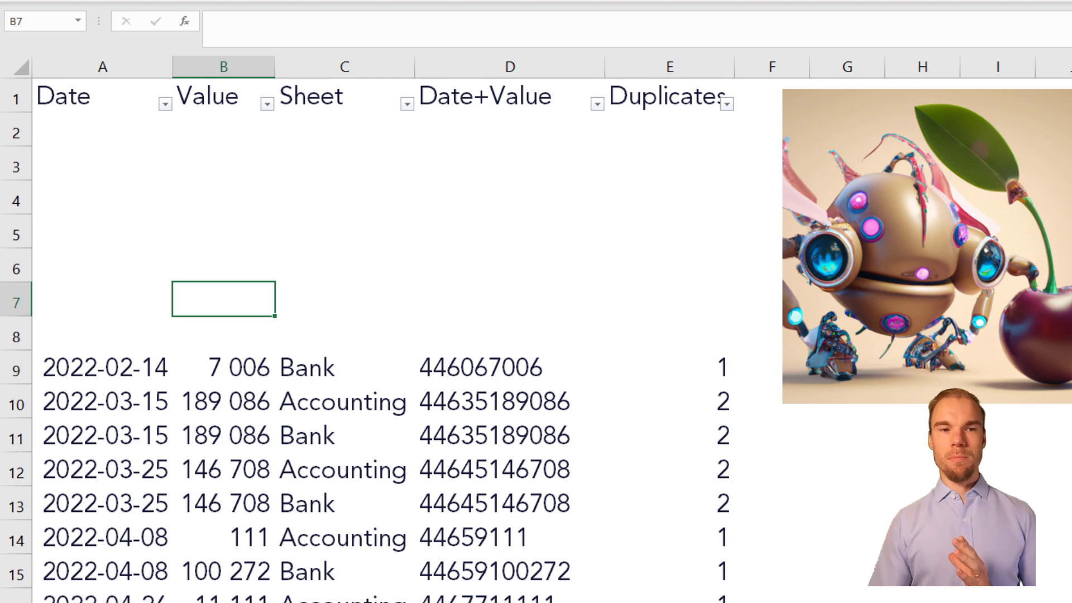
# - Inspect the emptied Date, Value and Sheet columns and the Date+Value cell D2
pyautogui.moveTo(113, 132); pyautogui.dragTo(105, 268)
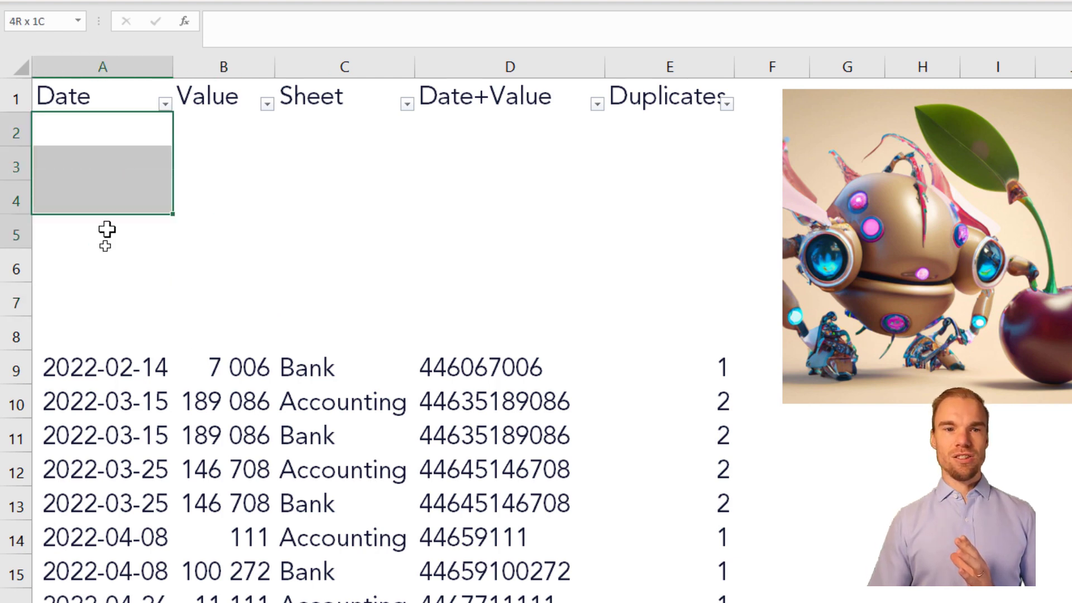
pyautogui.click(256, 170)
pyautogui.moveTo(257, 170); pyautogui.dragTo(251, 250)
pyautogui.moveTo(339, 134); pyautogui.dragTo(352, 268)
pyautogui.click(495, 132)
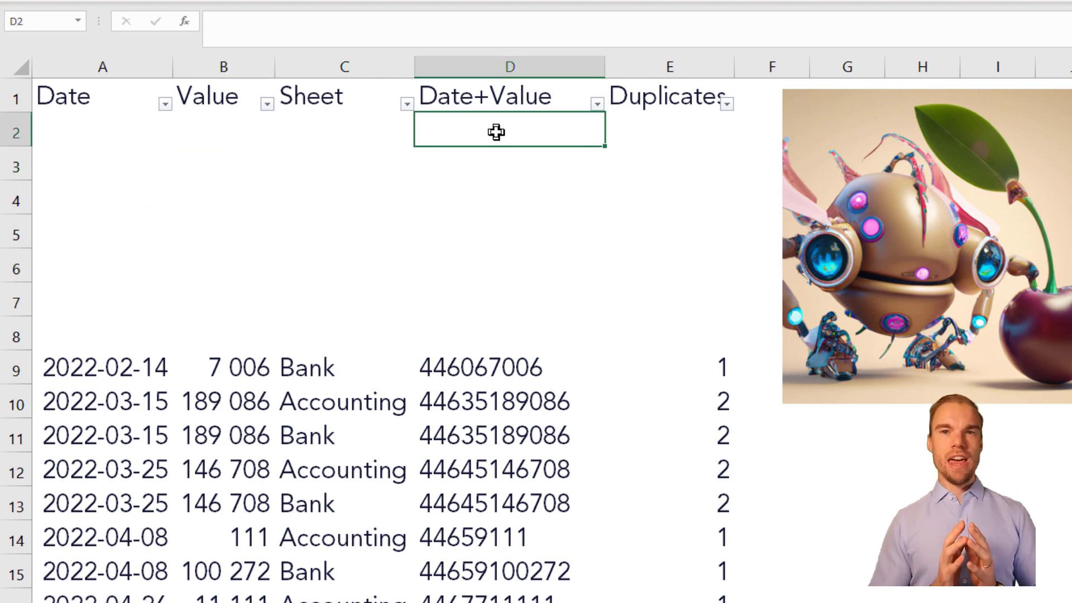
pyautogui.click(138, 126)
pyautogui.click(239, 123)
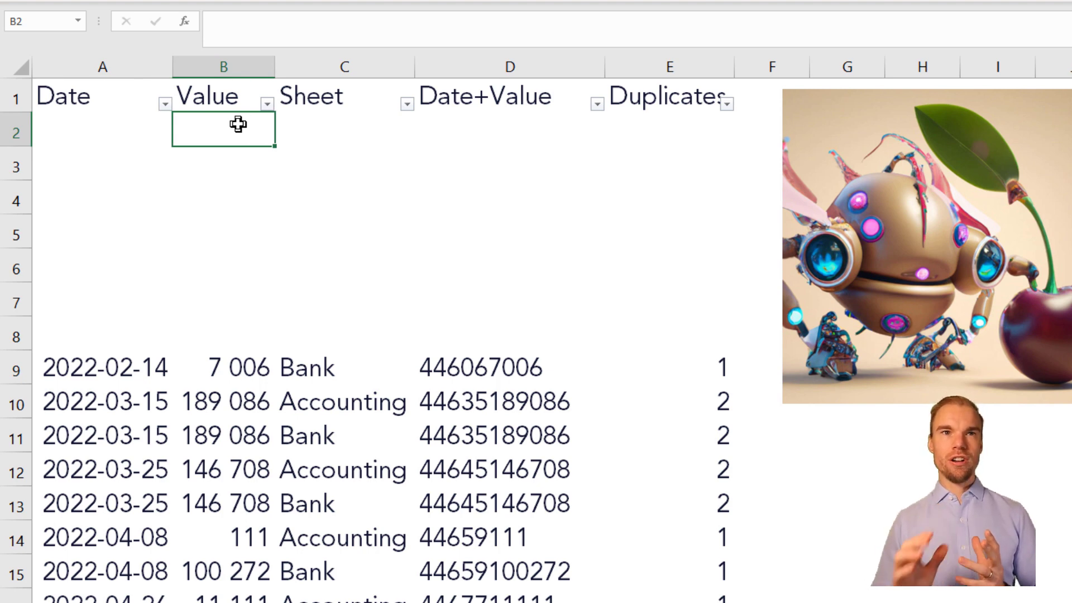
# - Inspect the emptied Date+Value and Duplicates ranges D2:D6 and E2:E6
pyautogui.moveTo(564, 134); pyautogui.dragTo(545, 247)
pyautogui.moveTo(662, 130); pyautogui.dragTo(671, 263)
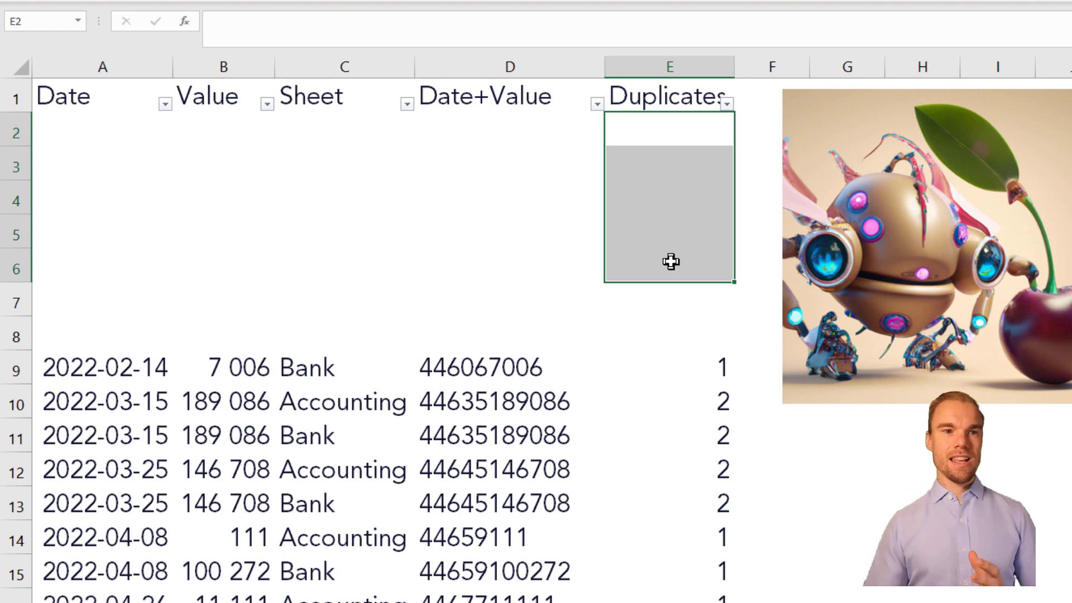
pyautogui.click(662, 224)
pyautogui.click(371, 163)
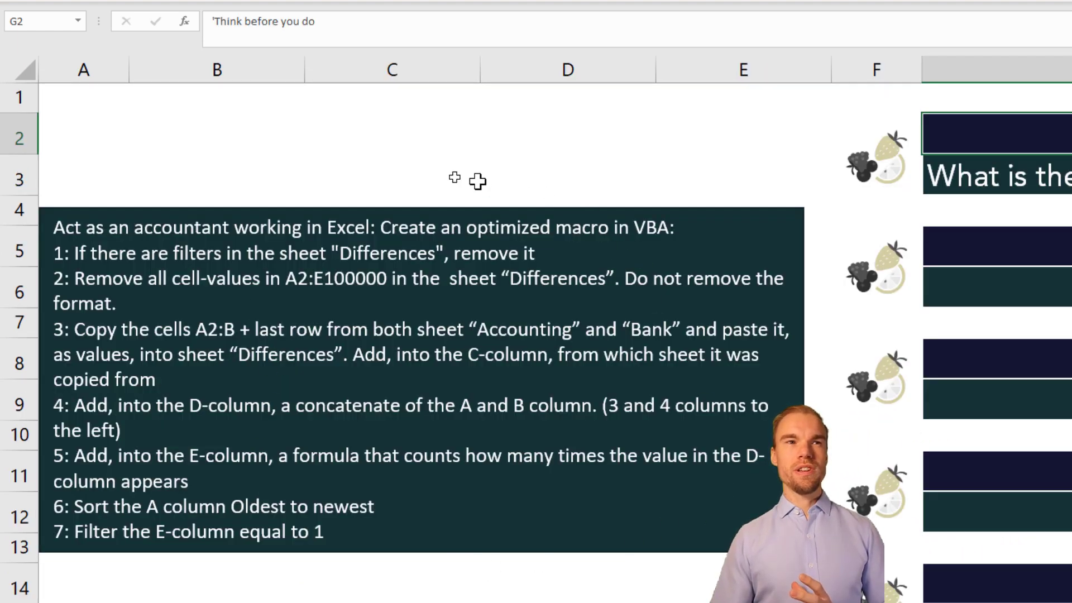
pyautogui.click(174, 234)
pyautogui.moveTo(176, 234); pyautogui.dragTo(173, 455)
pyautogui.click(67, 244)
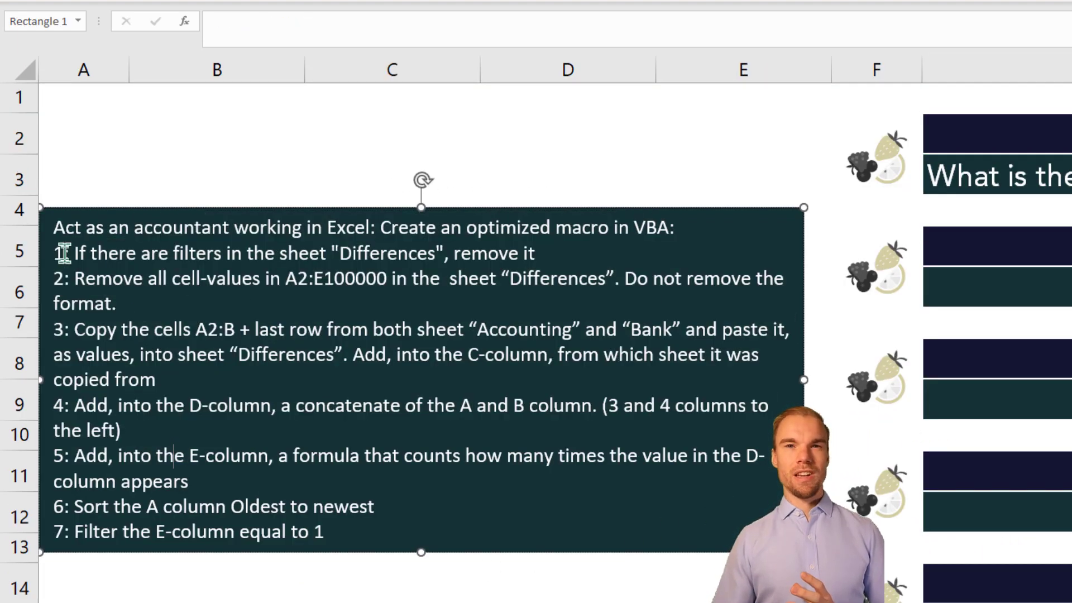
pyautogui.click(93, 252)
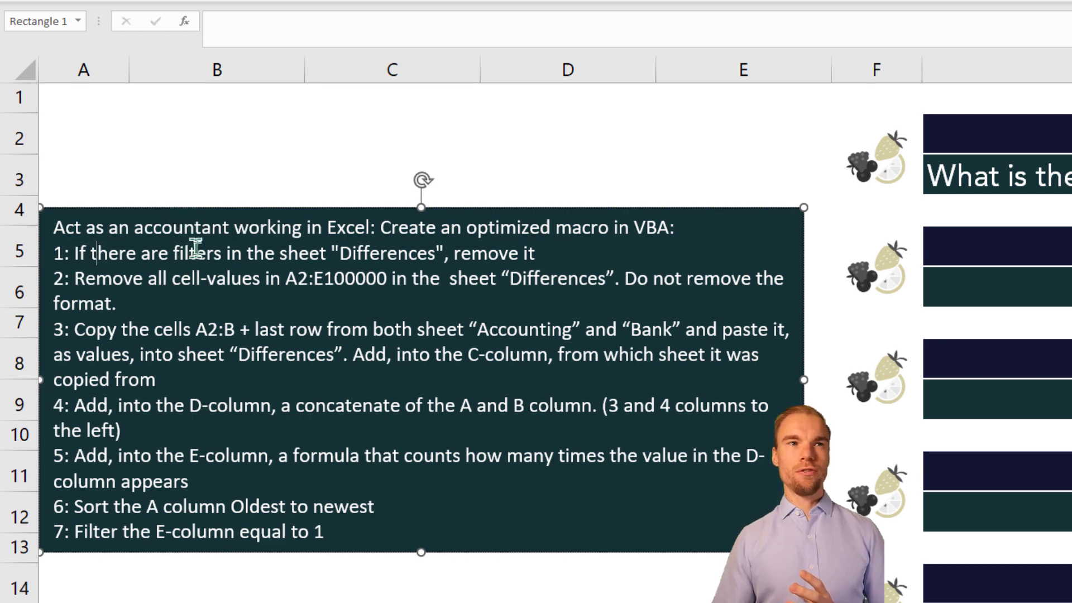
pyautogui.doubleClick(409, 252)
pyautogui.click(498, 252)
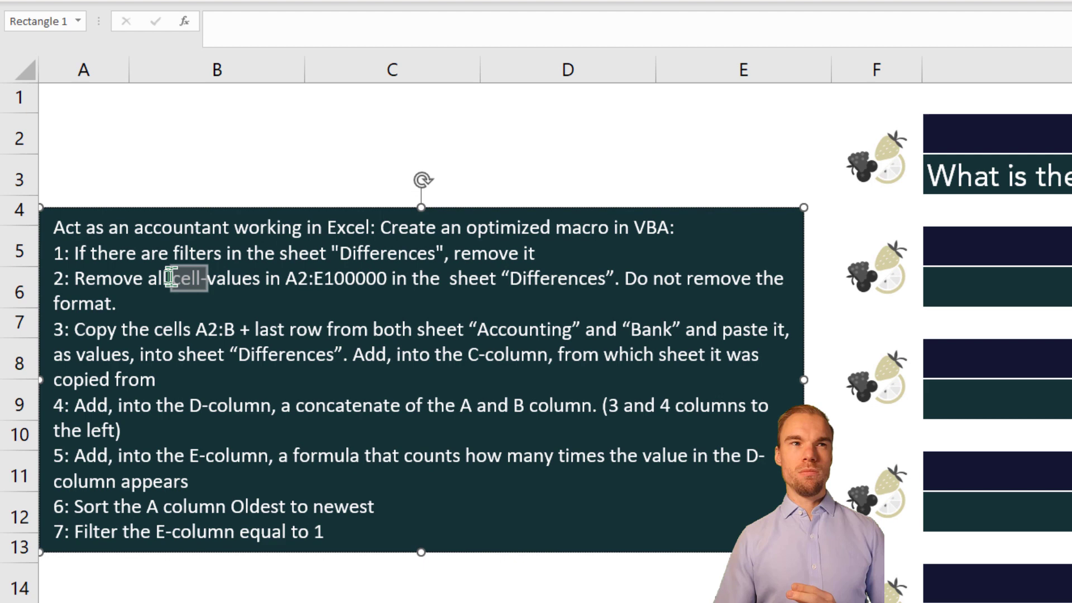
pyautogui.moveTo(208, 278); pyautogui.dragTo(337, 277)
pyautogui.click(337, 276)
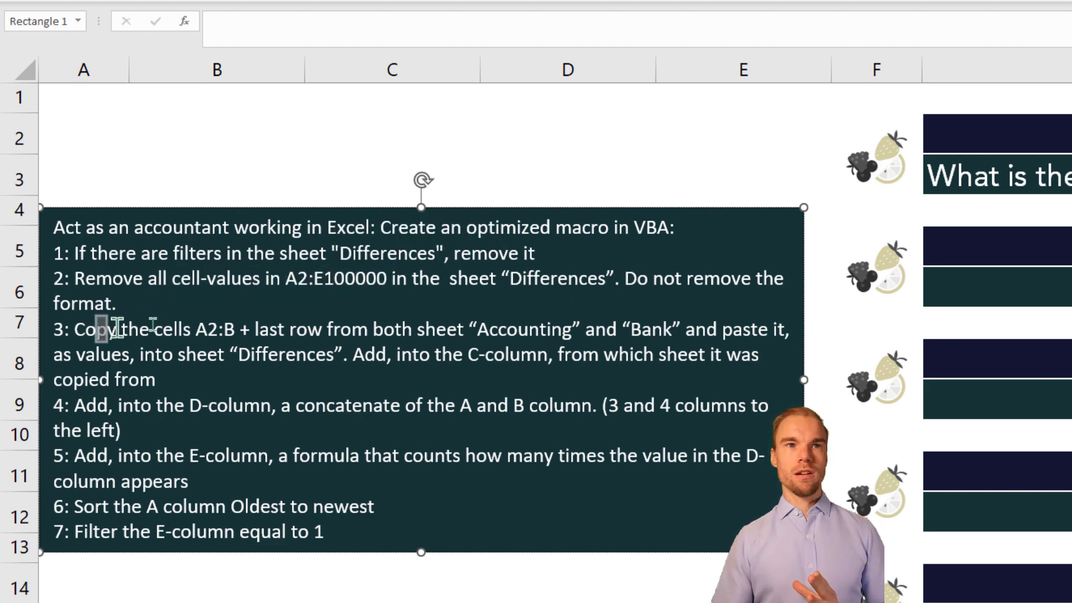
pyautogui.moveTo(74, 330); pyautogui.dragTo(325, 331)
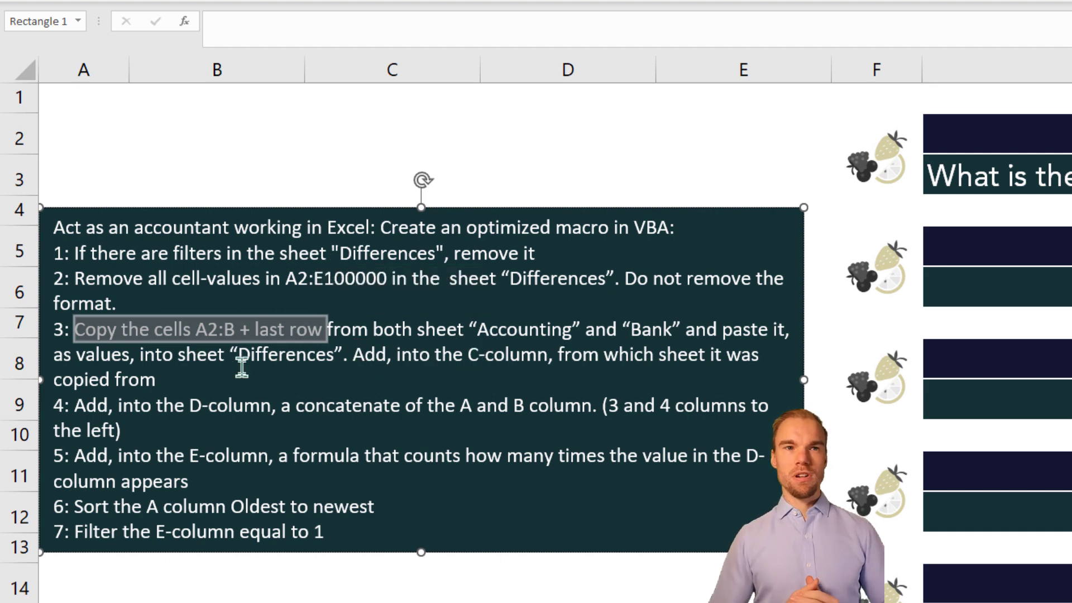
pyautogui.doubleClick(335, 409)
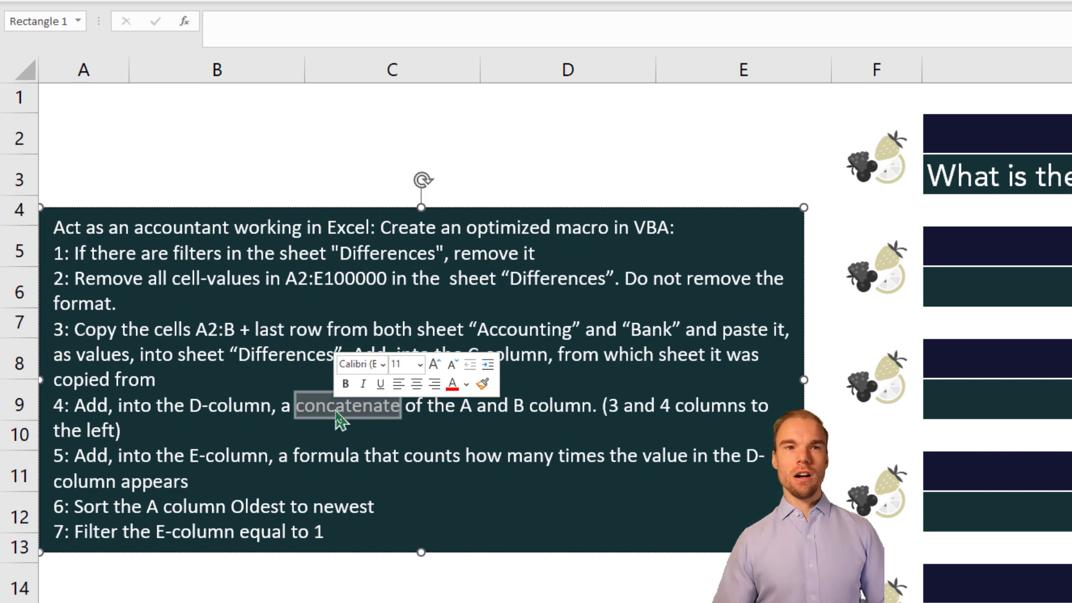
pyautogui.click(615, 405)
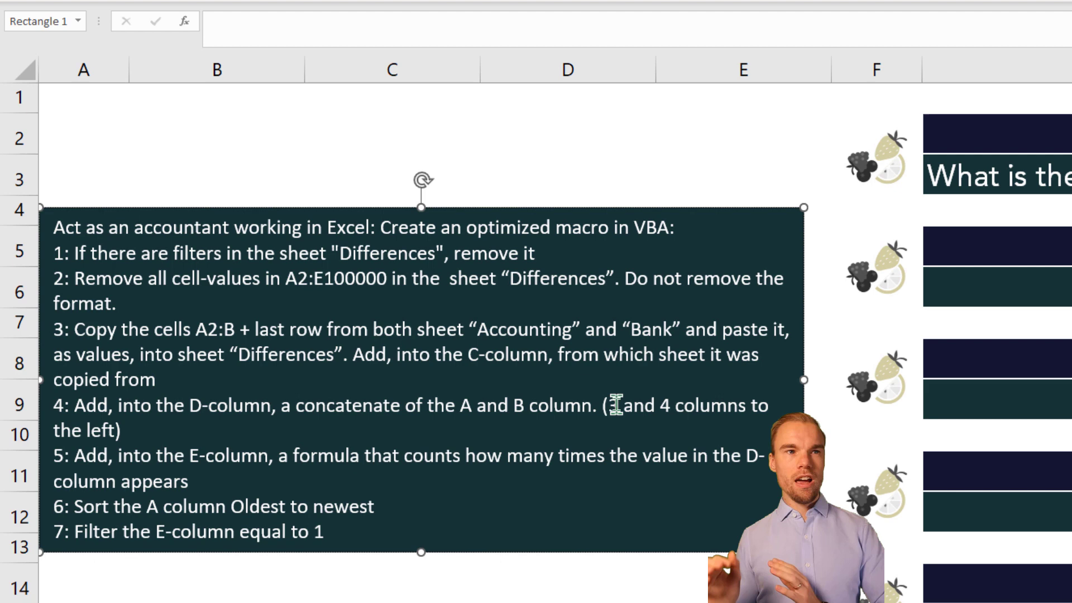
pyautogui.doubleClick(612, 405)
pyautogui.click(399, 459)
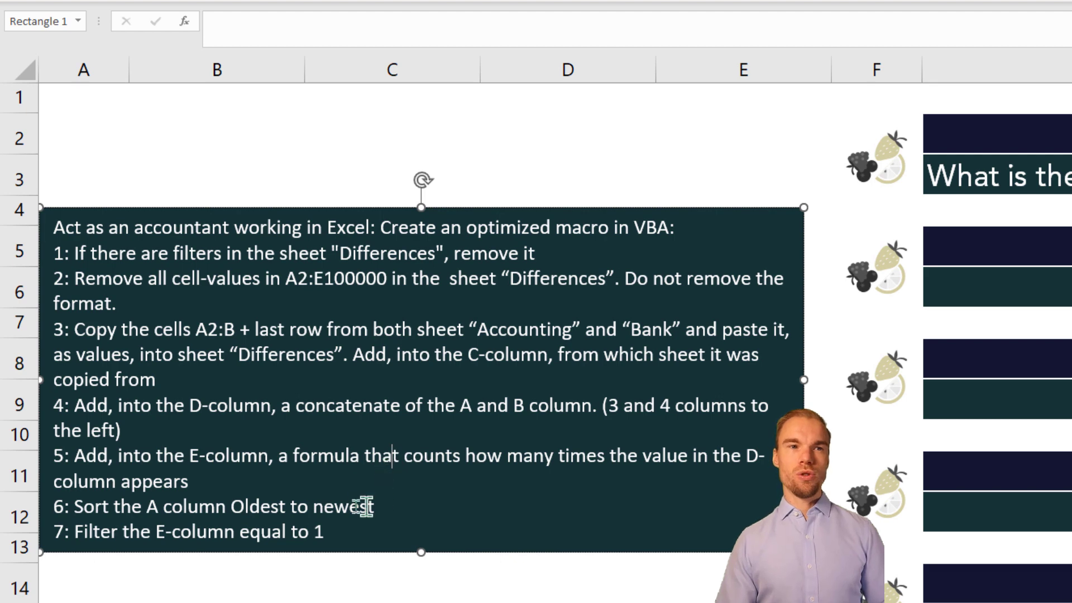
pyautogui.click(260, 537)
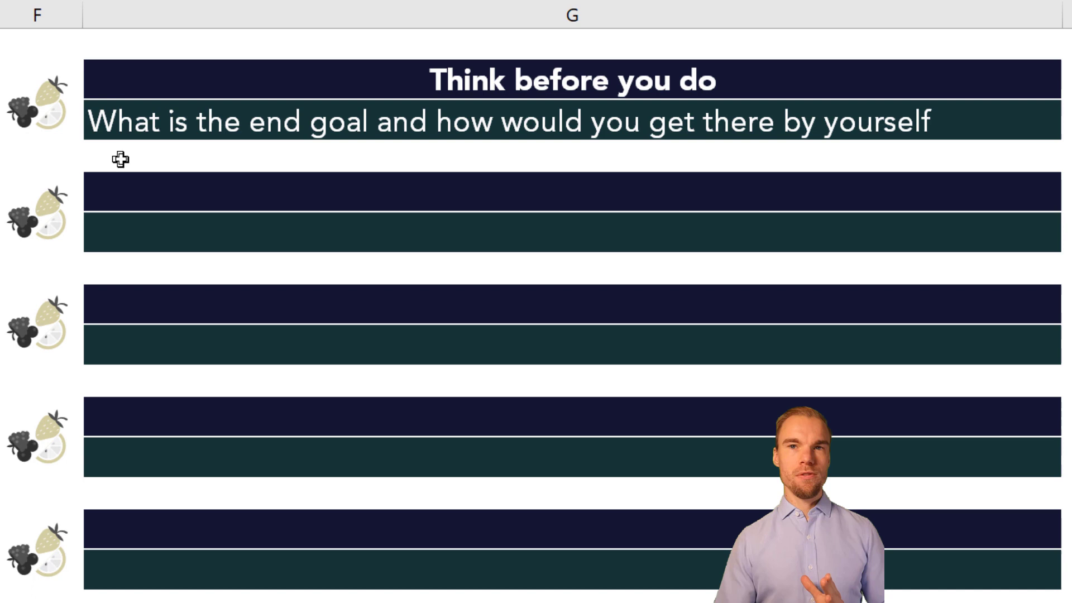
# - Reveal the tips 'Be specific with your prompts' and 'Define the expected formats'
pyautogui.click(432, 197)
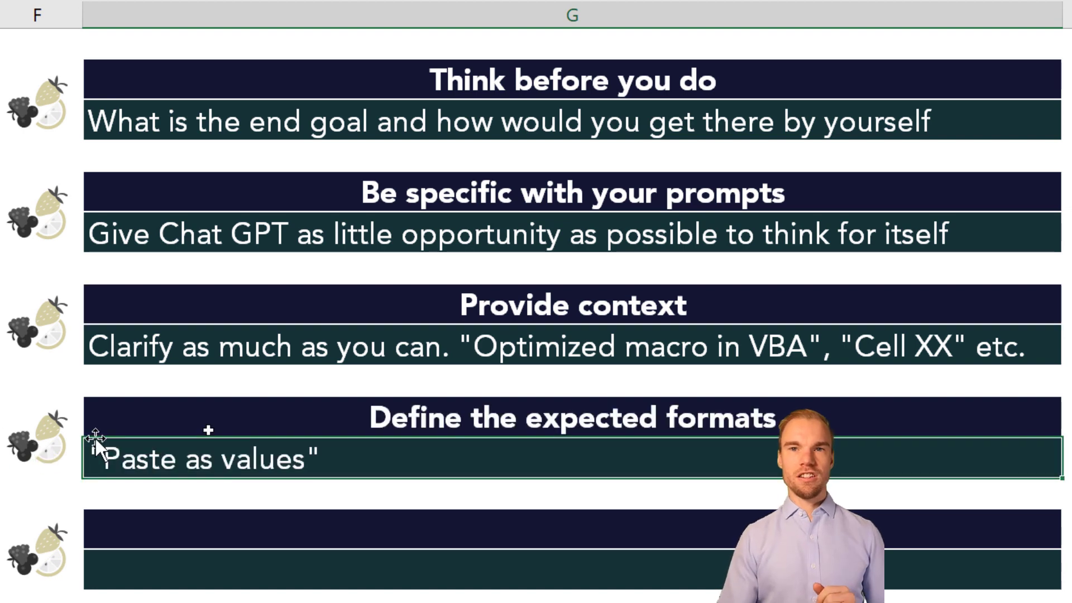
pyautogui.click(696, 421)
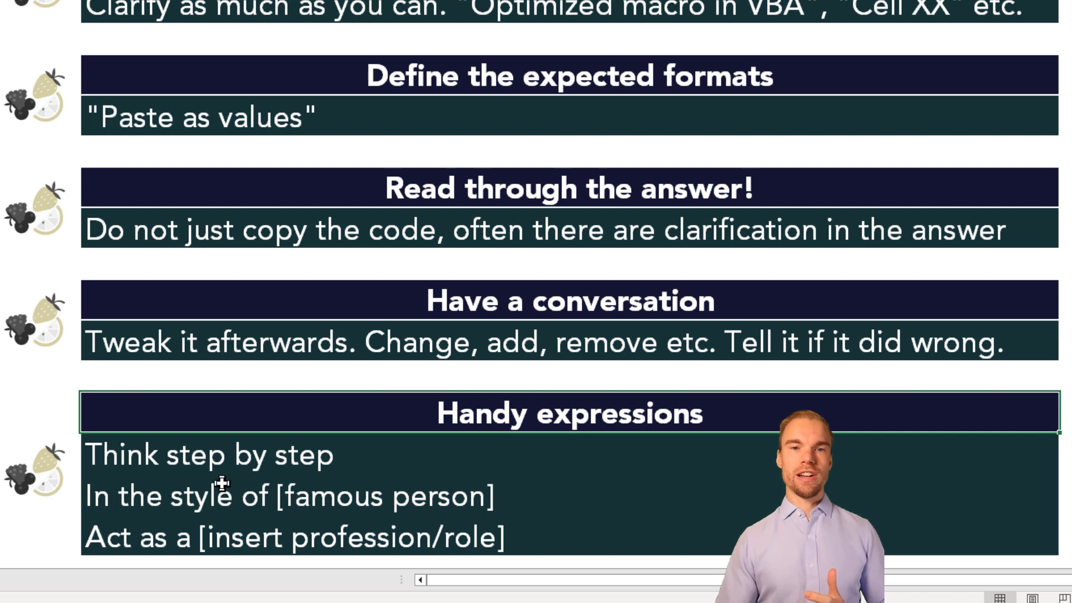
# - Go through the handy prompt expressions like 'Think step by step' and 'Act as a [role]'
pyautogui.click(223, 481)
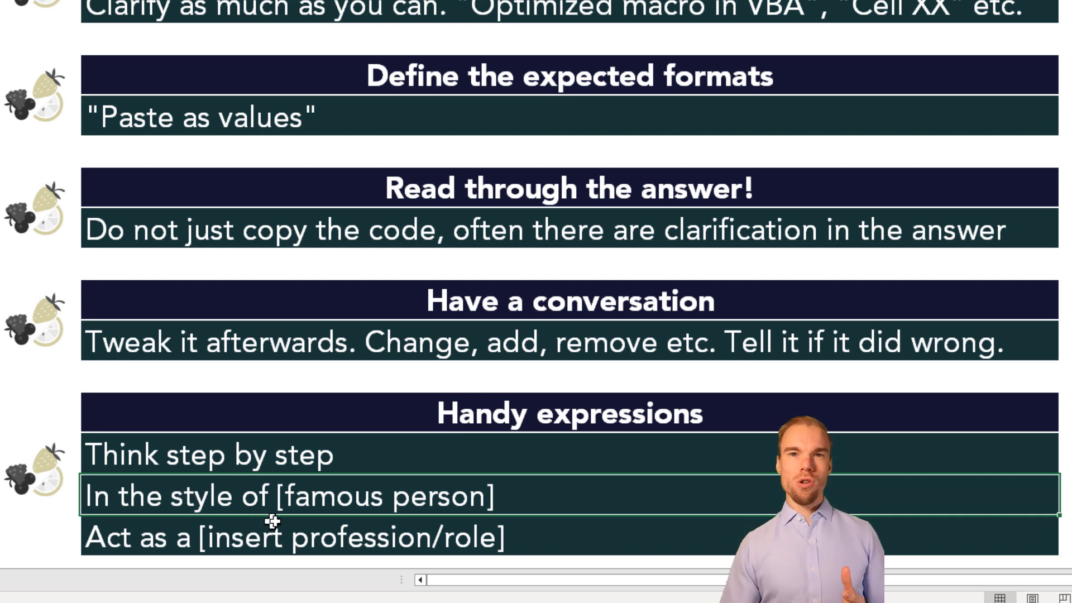
pyautogui.click(99, 520)
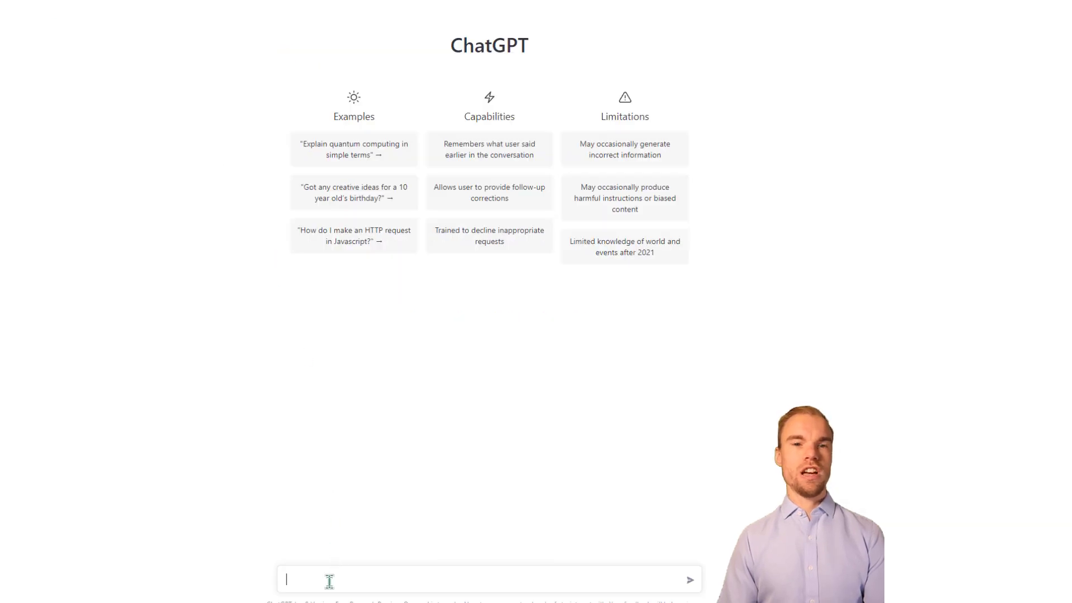
# - Send the seven-step macro prompt to ChatGPT and return to Excel with the OptimizedMacro code
pyautogui.hotkey('ctrl', 'v')
pyautogui.click(678, 584)
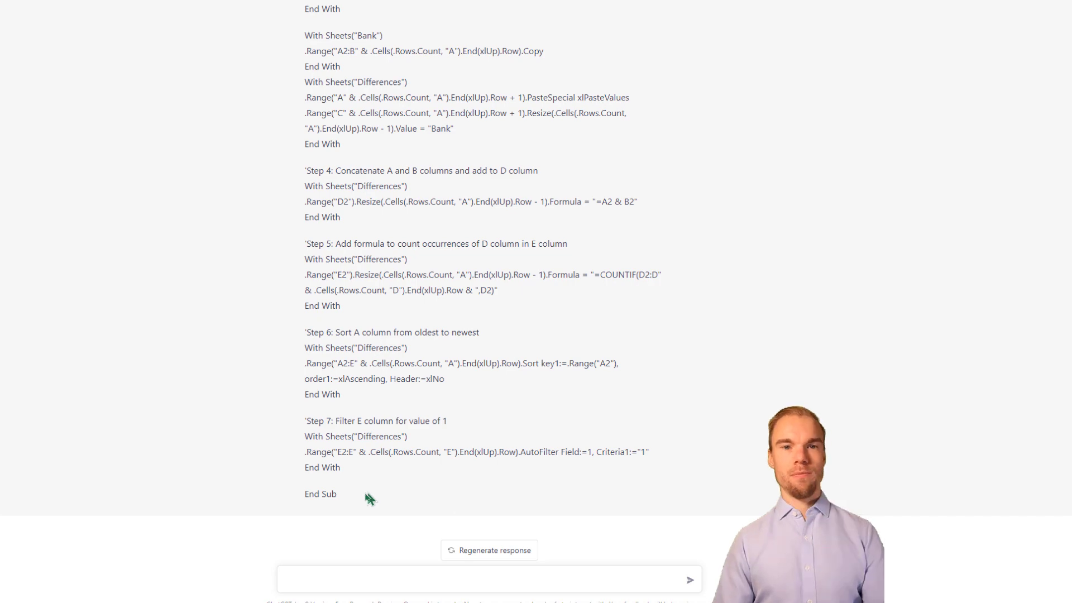
pyautogui.moveTo(349, 495); pyautogui.dragTo(307, 115)
pyautogui.scroll(2, 324, 289)
pyautogui.scroll(2, 324, 289)
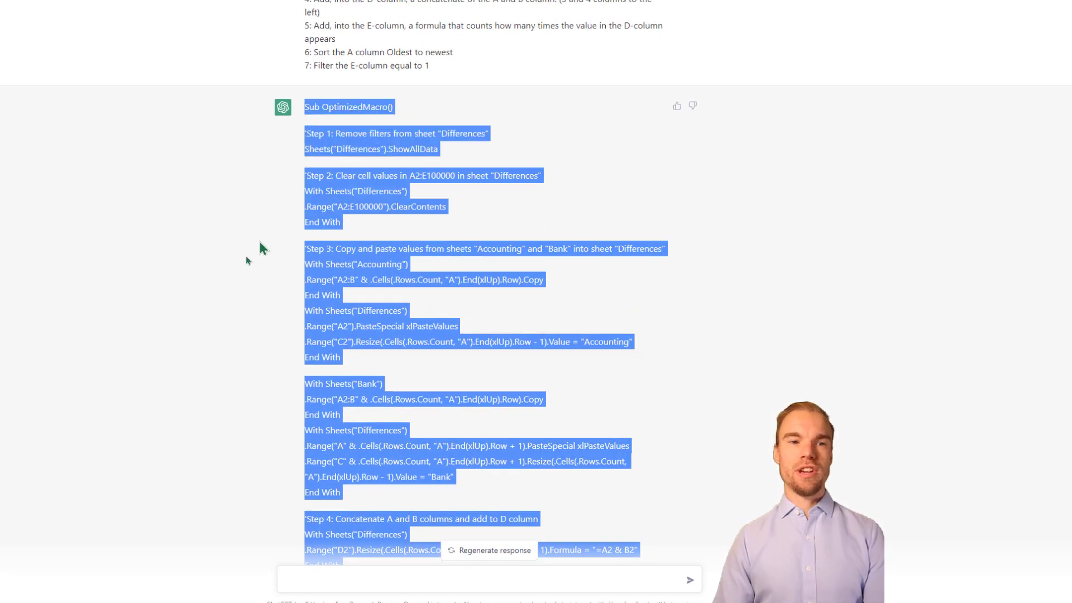
pyautogui.click(203, 562)
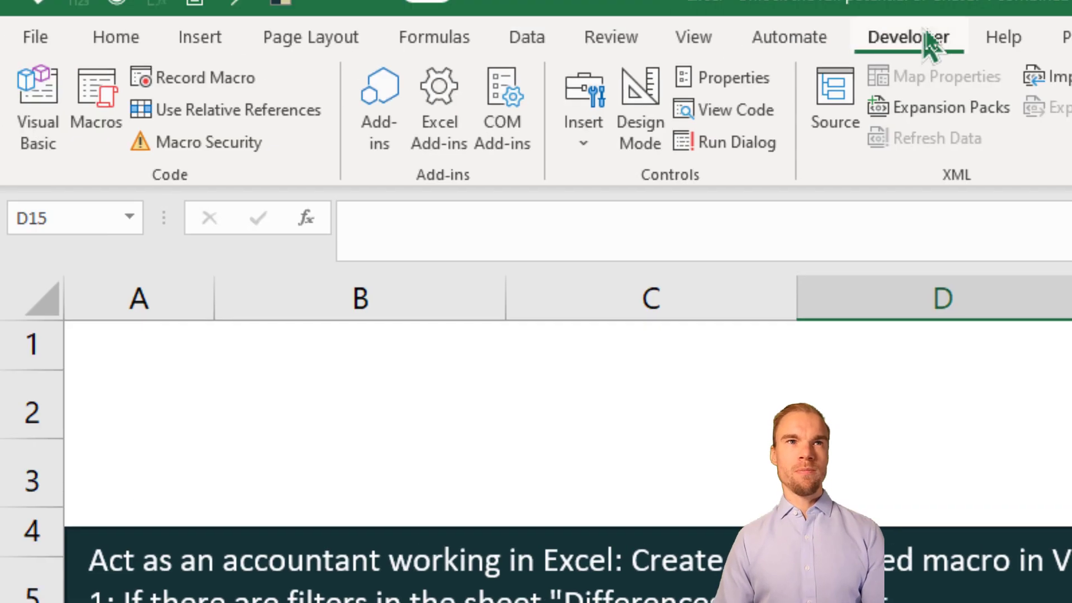
# - Insert a new Module4 in the VBA editor and paste the OptimizedMacro code into it
pyautogui.click(51, 121)
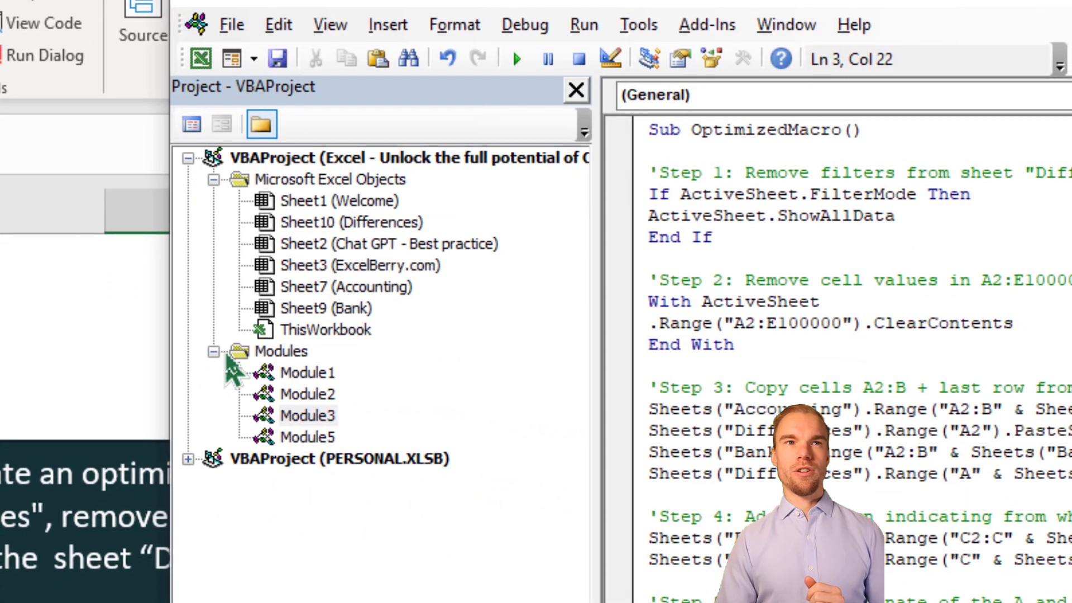
pyautogui.click(305, 377)
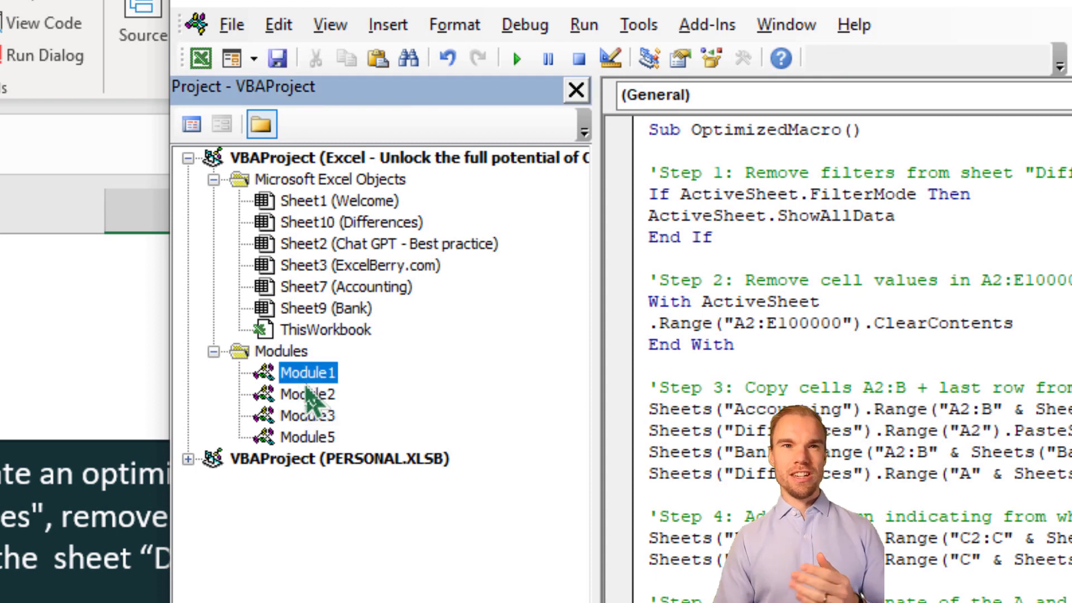
pyautogui.click(394, 27)
pyautogui.click(379, 116)
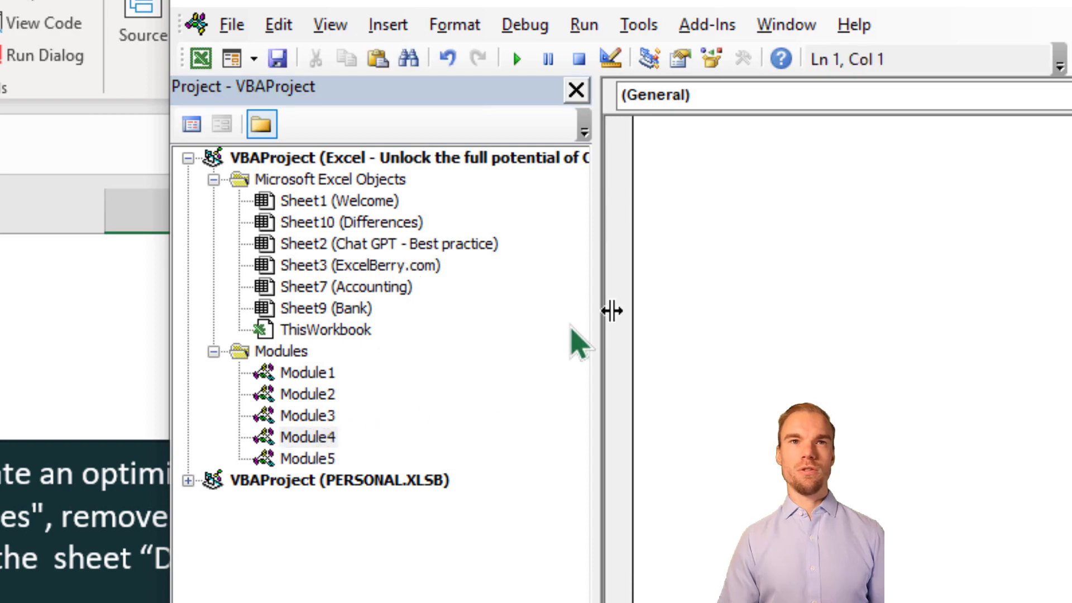
pyautogui.hotkey('ctrl', 'v')
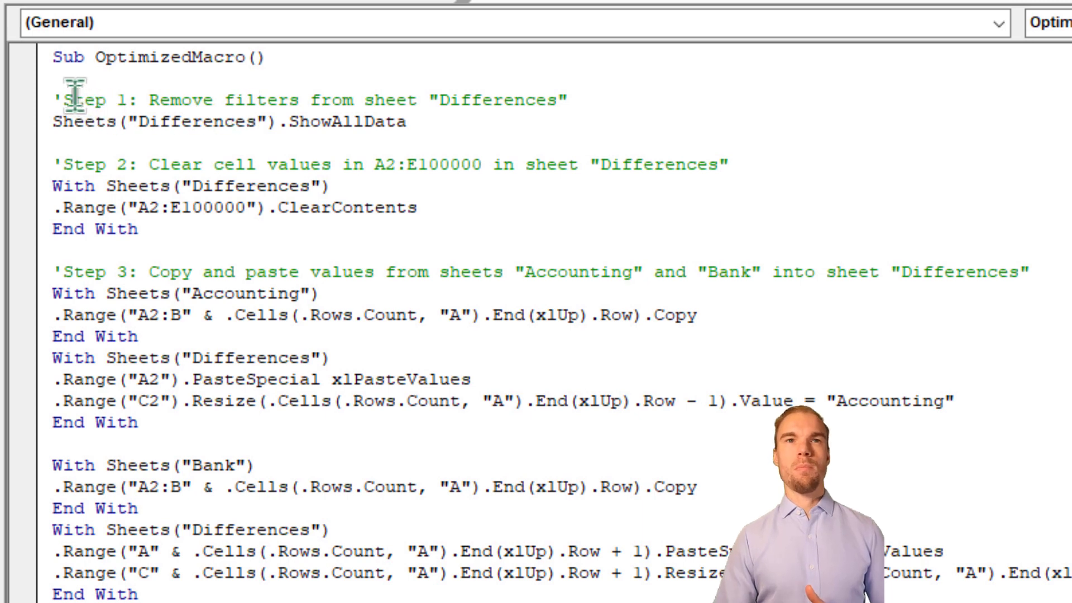
# - Review the step-one Sheets("Differences").ShowAllData line in the pasted macro
pyautogui.moveTo(57, 113); pyautogui.dragTo(427, 113)
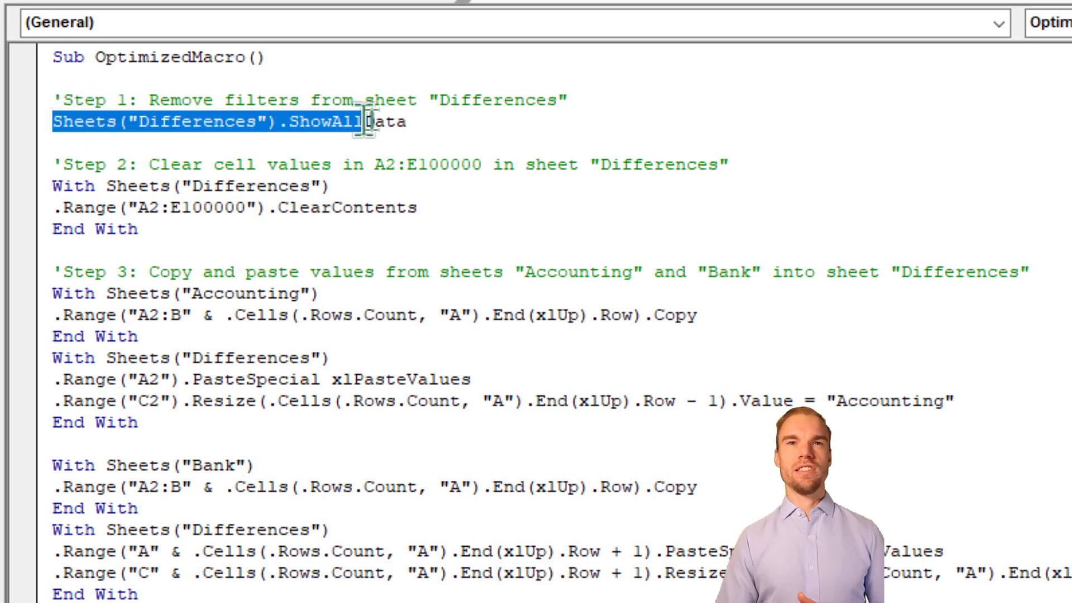
pyautogui.click(432, 124)
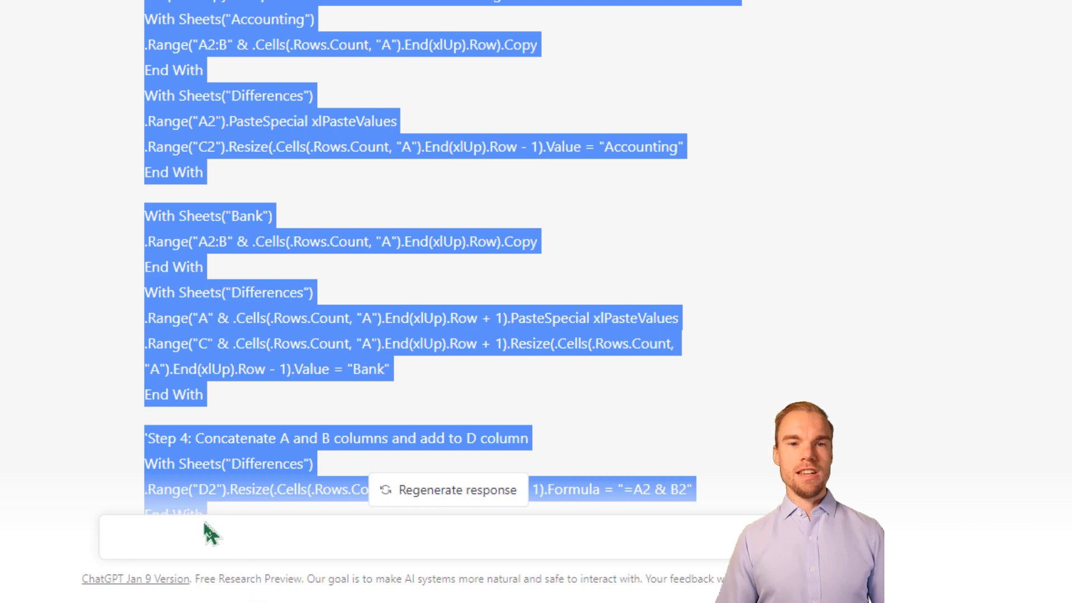
pyautogui.click(210, 532)
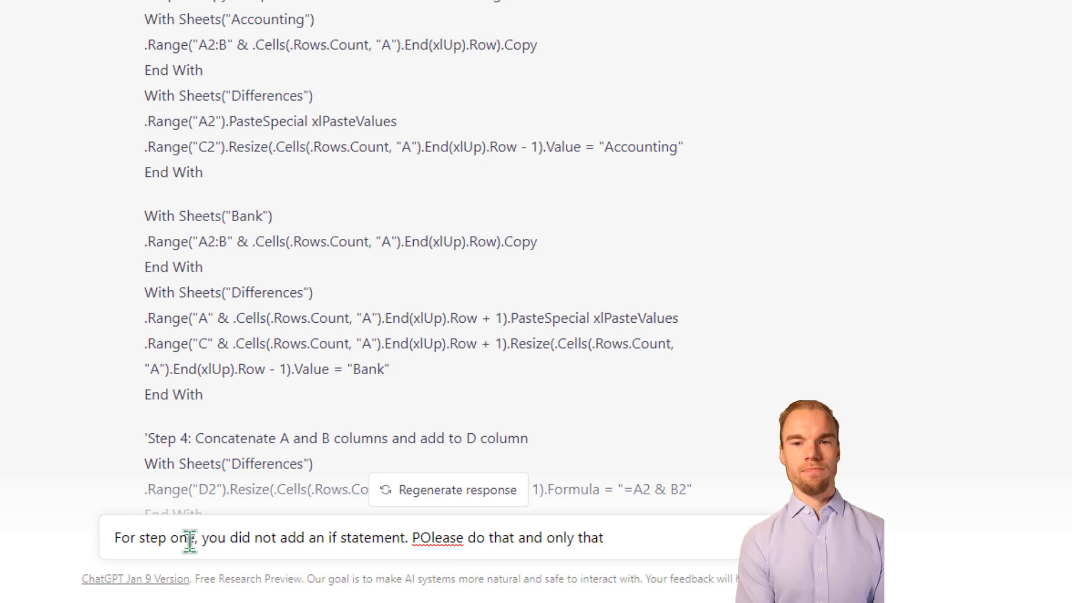
# - Get step one wrapped in an If FilterMode check and bring that block back to the VBA editor
pyautogui.press('Return')
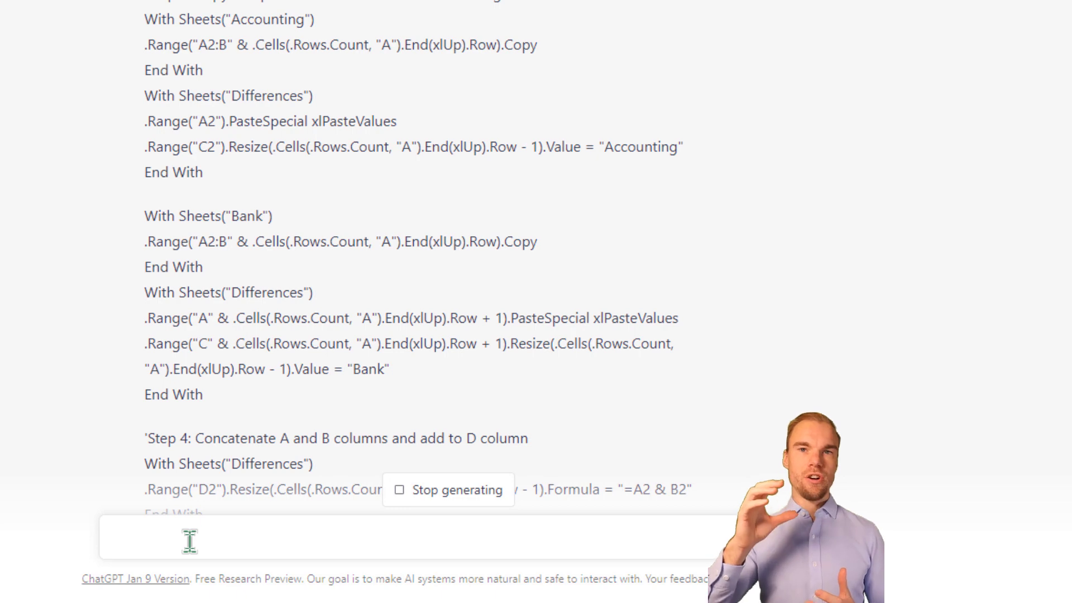
pyautogui.scroll(-10, 227, 349)
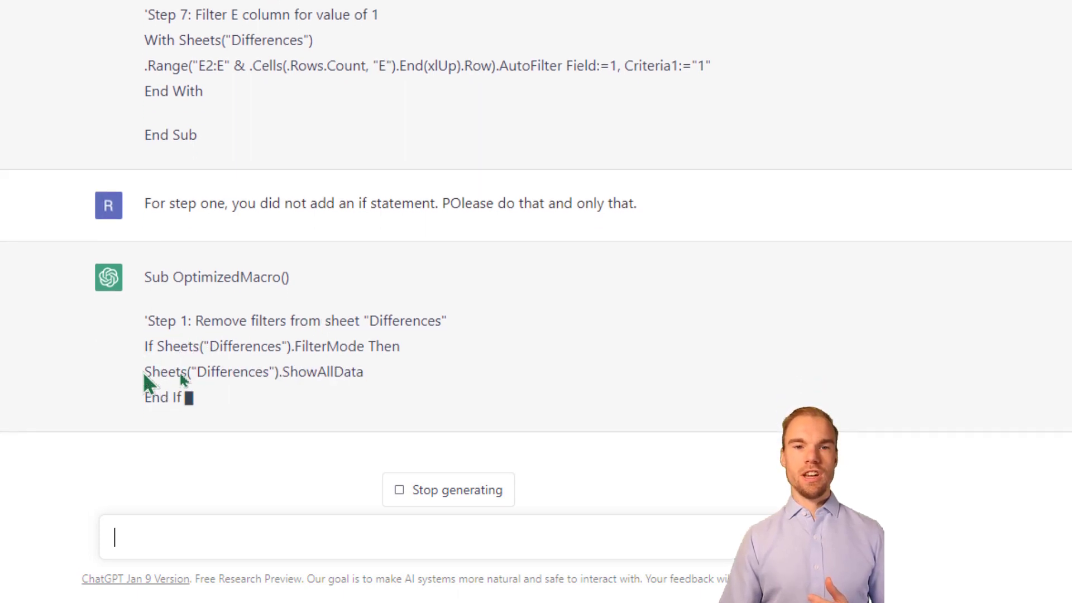
pyautogui.moveTo(187, 353); pyautogui.dragTo(142, 319)
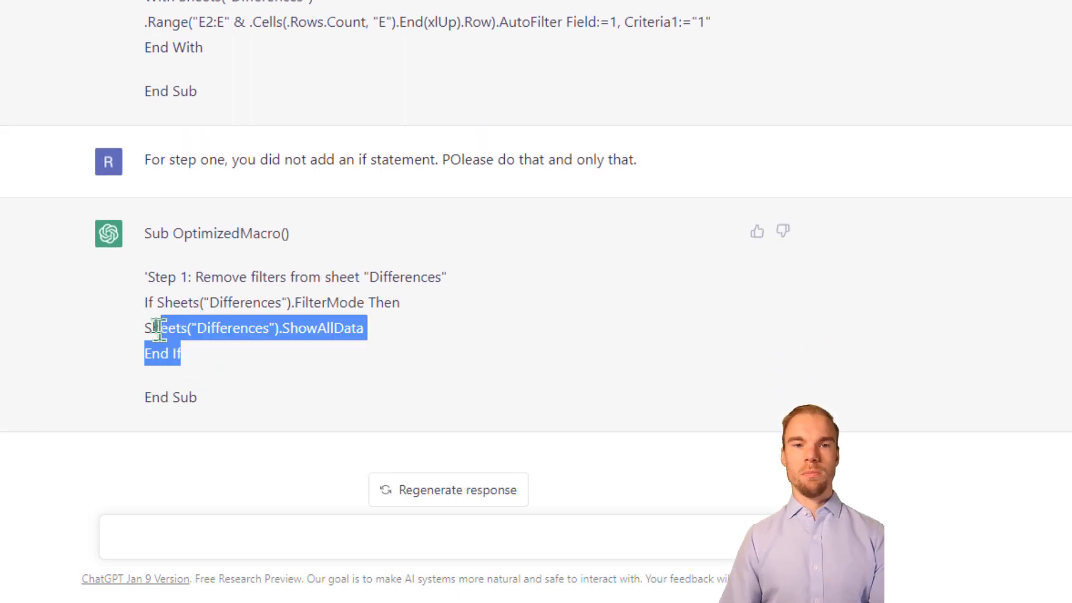
pyautogui.hotkey('alt', 'Tab')
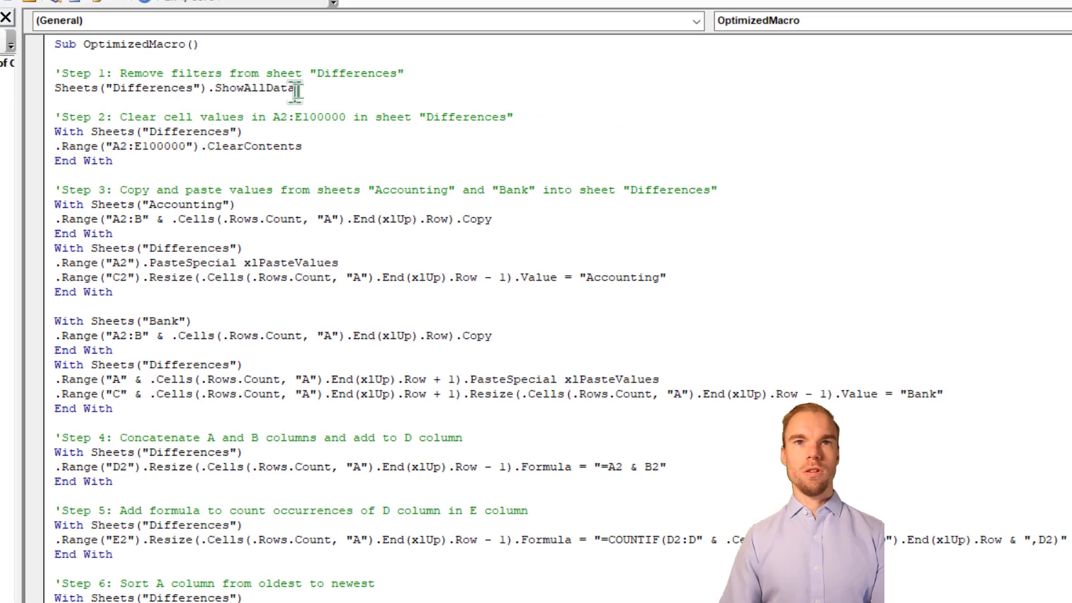
# - Replace the old ShowAllData line with the corrected If FilterMode block
pyautogui.moveTo(296, 90); pyautogui.dragTo(60, 90)
pyautogui.write('If Sheets("Differences").FilterMode Then Sheets("Differences").ShowAllData End If')
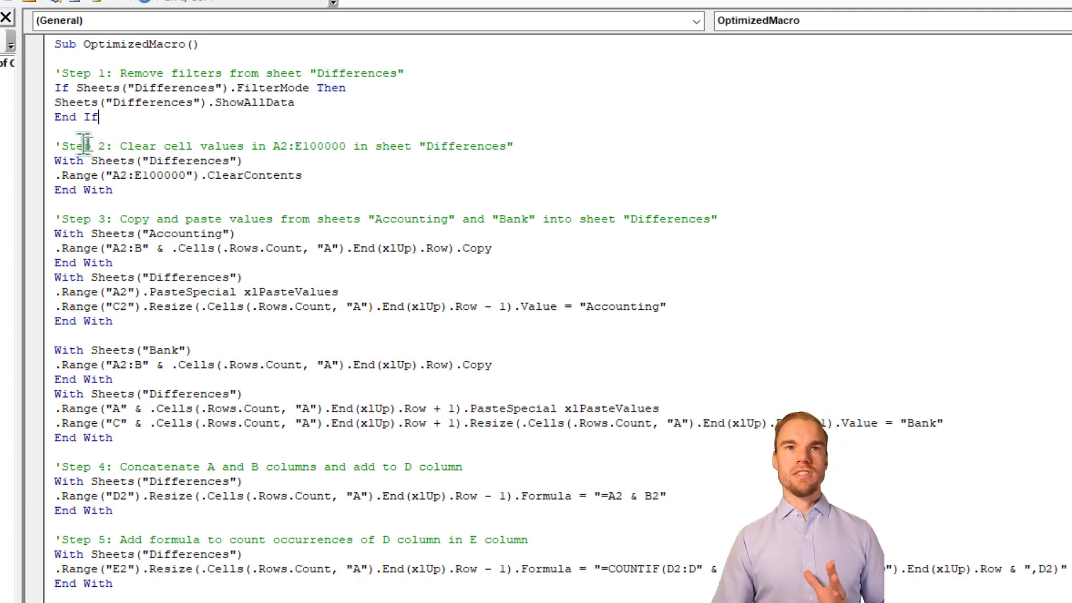
# - Review steps two to four of the macro (clearing A2:E100000, the Accounting copy block) and return to the Differences sheet
pyautogui.moveTo(239, 161)
pyautogui.mouseDown()
pyautogui.moveTo(134, 161)
pyautogui.moveTo(143, 175)
pyautogui.moveTo(226, 175)
pyautogui.mouseUp()
pyautogui.click(133, 161)
pyautogui.doubleClick(196, 161)
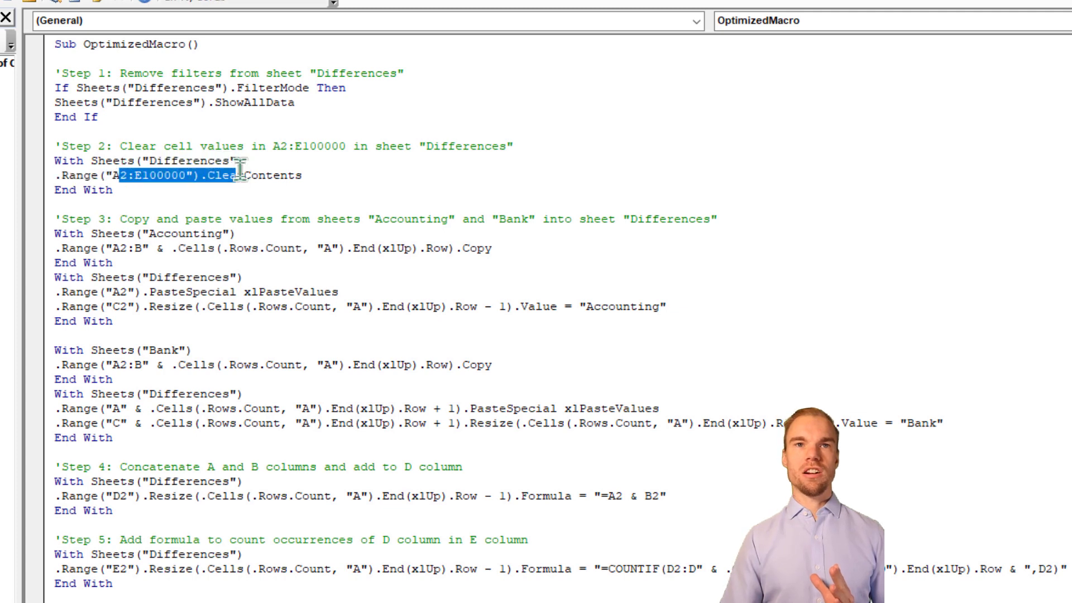
pyautogui.click(240, 171)
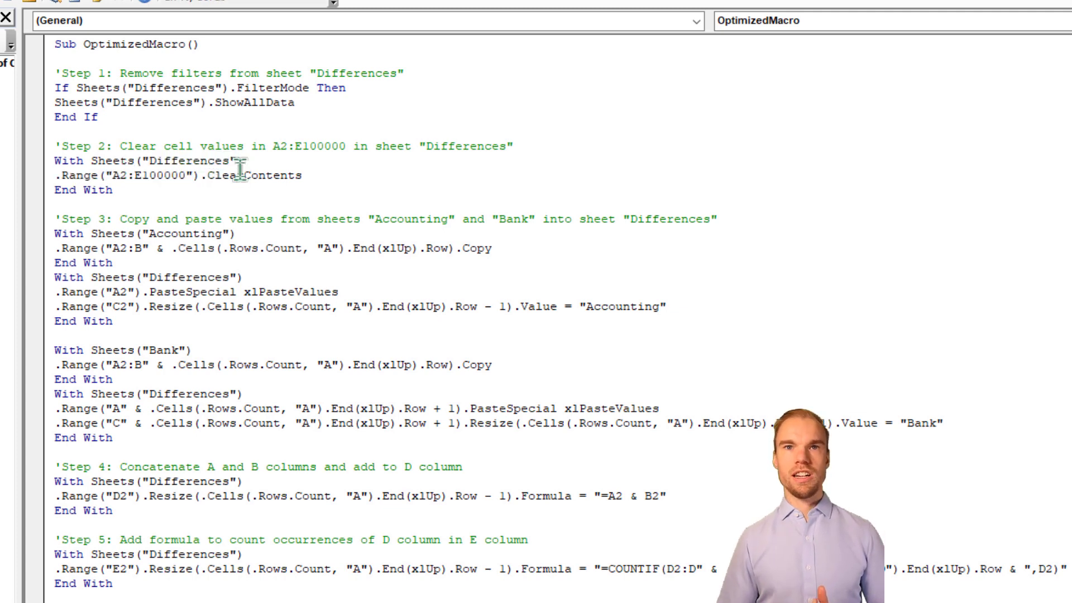
pyautogui.moveTo(133, 218); pyautogui.dragTo(549, 219)
pyautogui.click(551, 216)
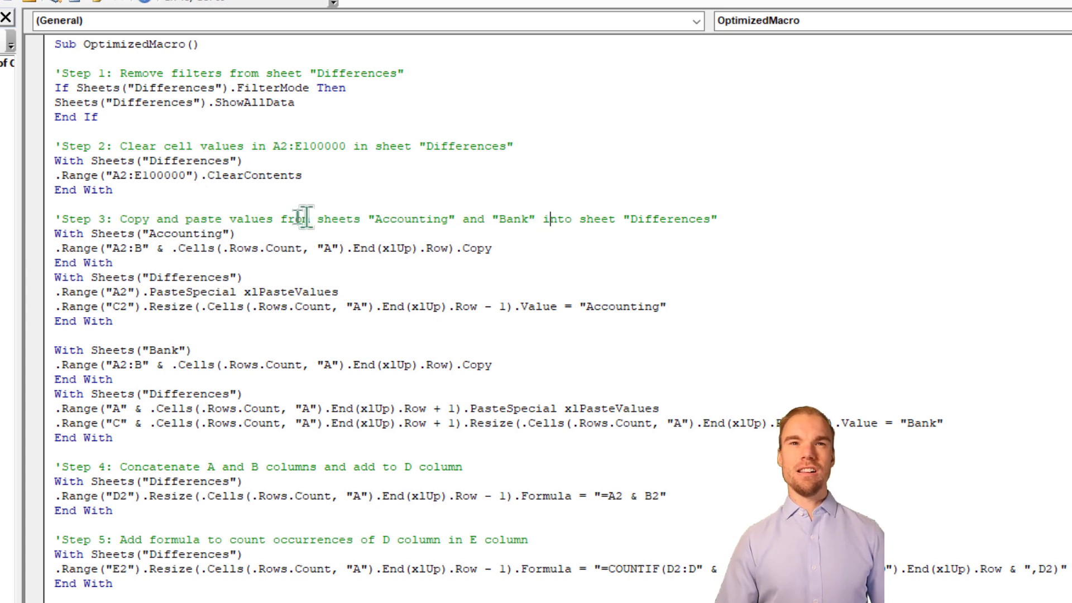
pyautogui.scroll(-1, 115, 218)
pyautogui.moveTo(102, 192)
pyautogui.mouseDown()
pyautogui.moveTo(59, 350)
pyautogui.moveTo(114, 394)
pyautogui.moveTo(210, 424)
pyautogui.mouseUp()
pyautogui.click(122, 400)
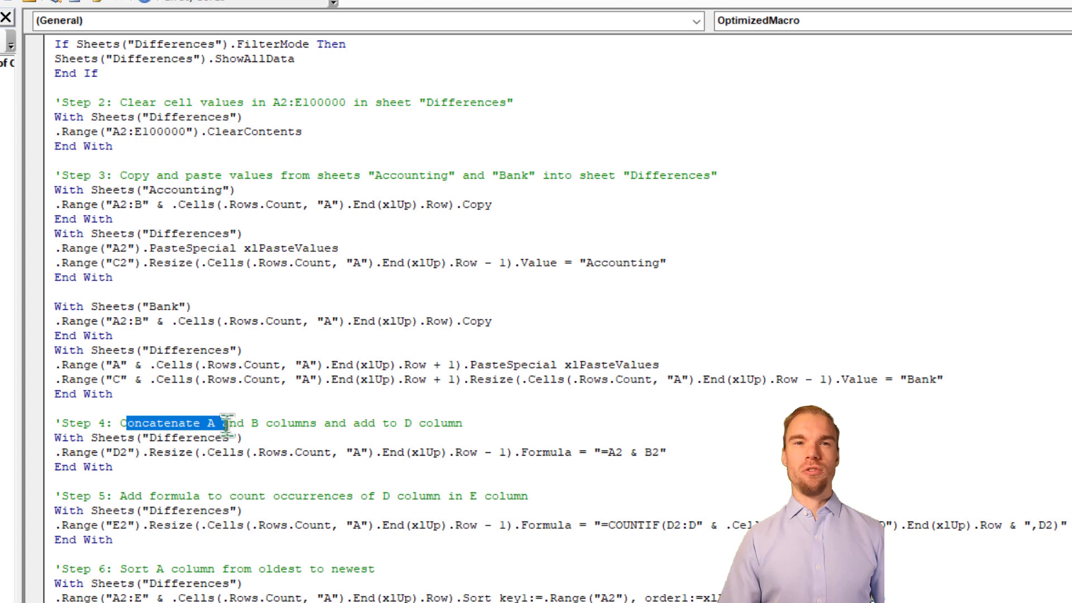
pyautogui.click(191, 423)
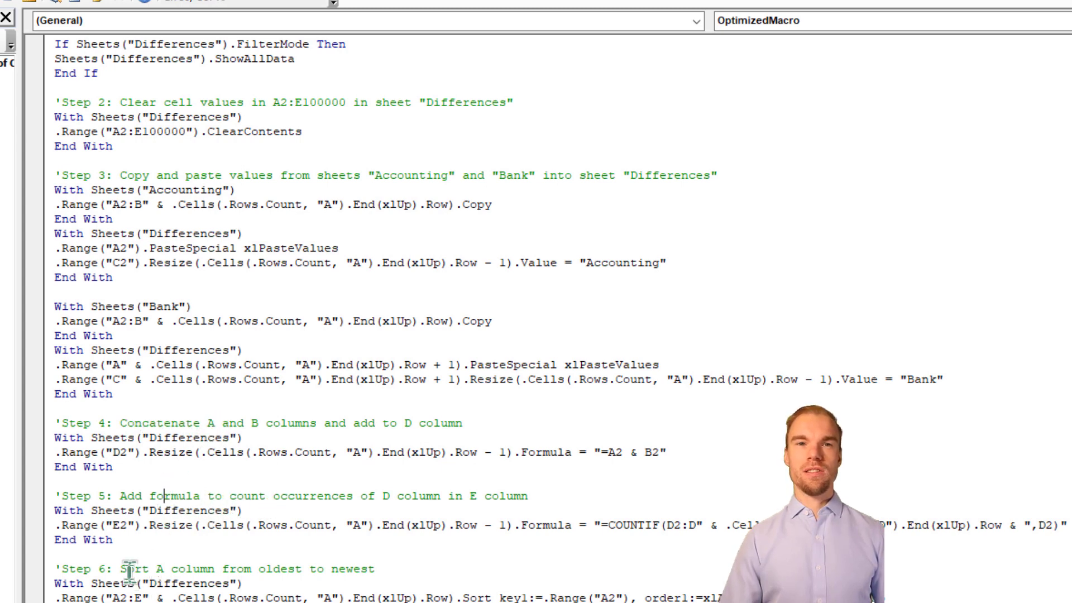
pyautogui.moveTo(130, 572); pyautogui.dragTo(172, 512)
pyautogui.click(171, 512)
pyautogui.scroll(-4, 151, 475)
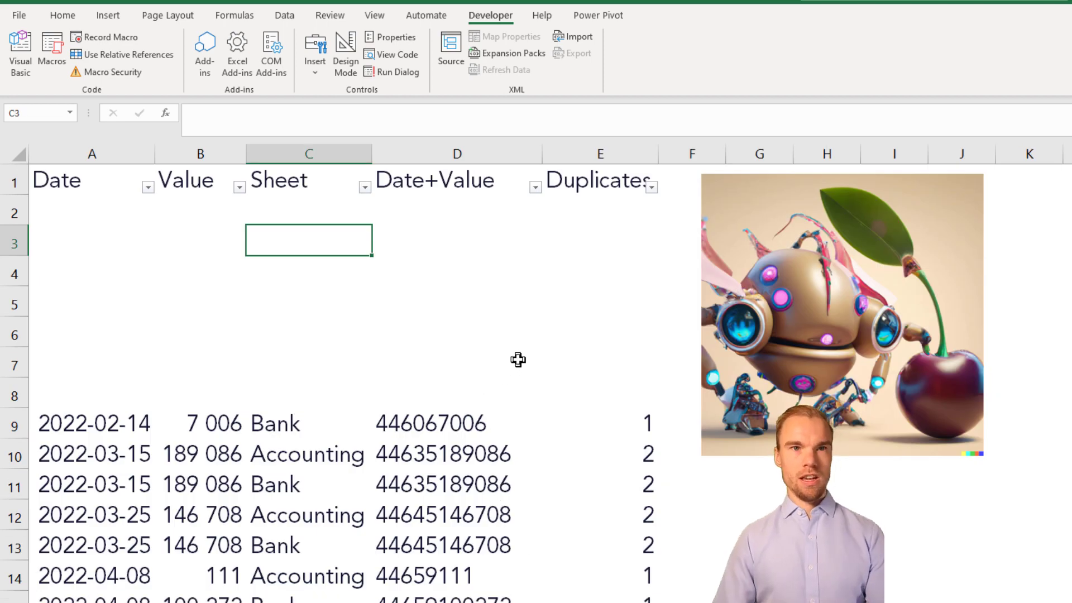
# - Run the optimized macro, then clear the Date column filter so every Differences row shows
pyautogui.hotkey('alt', 'F11')
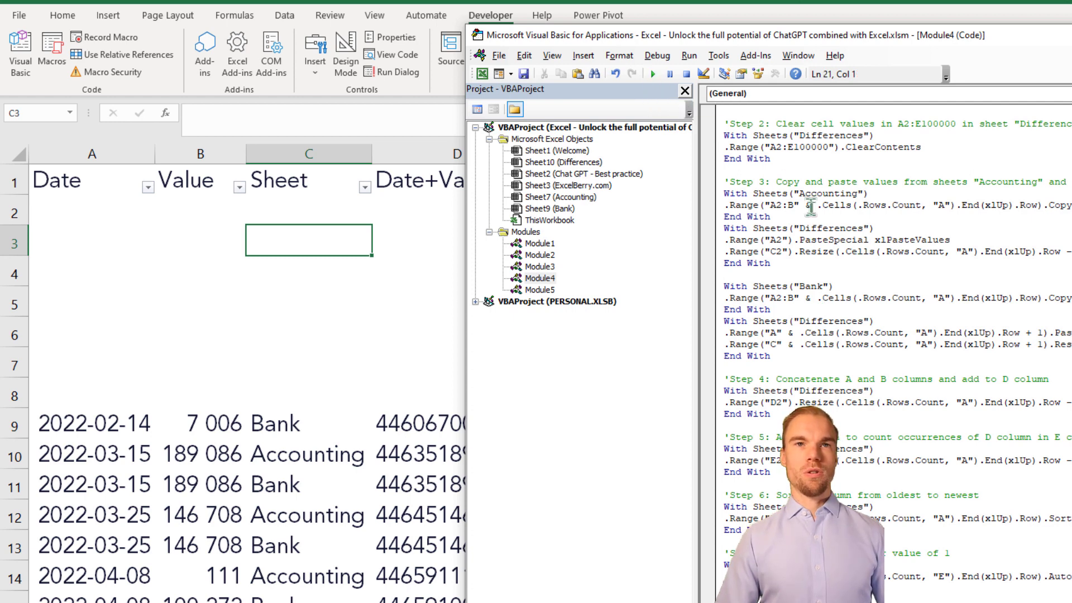
pyautogui.click(650, 76)
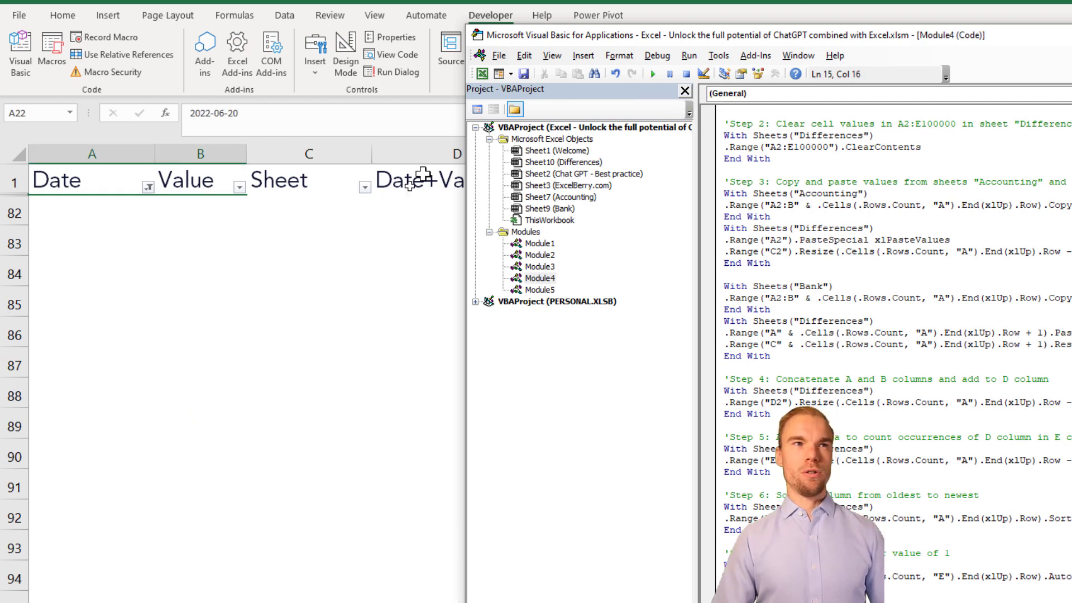
pyautogui.click(371, 264)
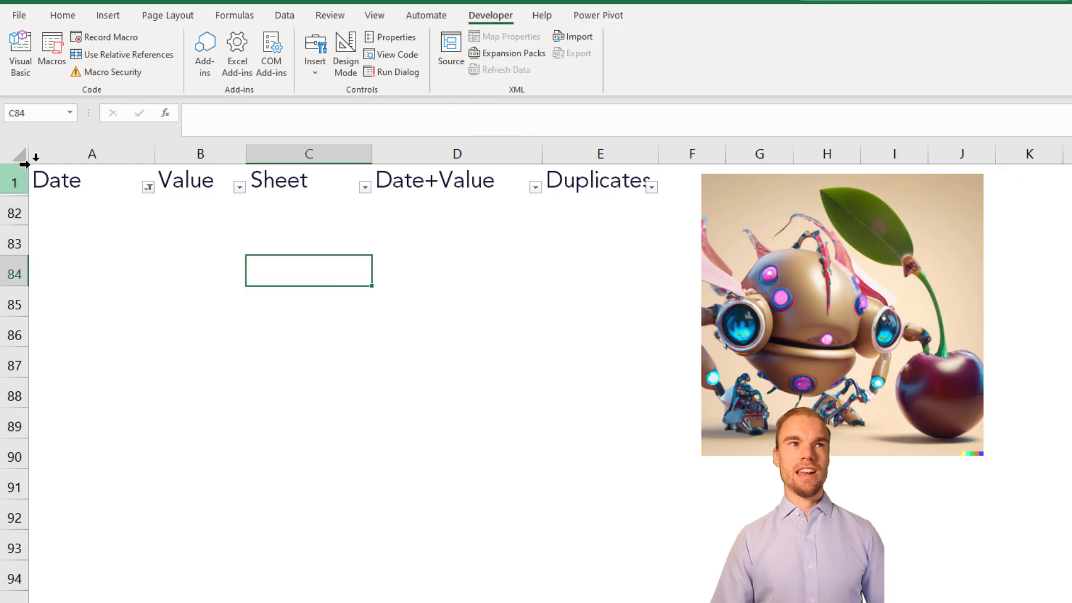
pyautogui.moveTo(17, 182); pyautogui.dragTo(21, 224)
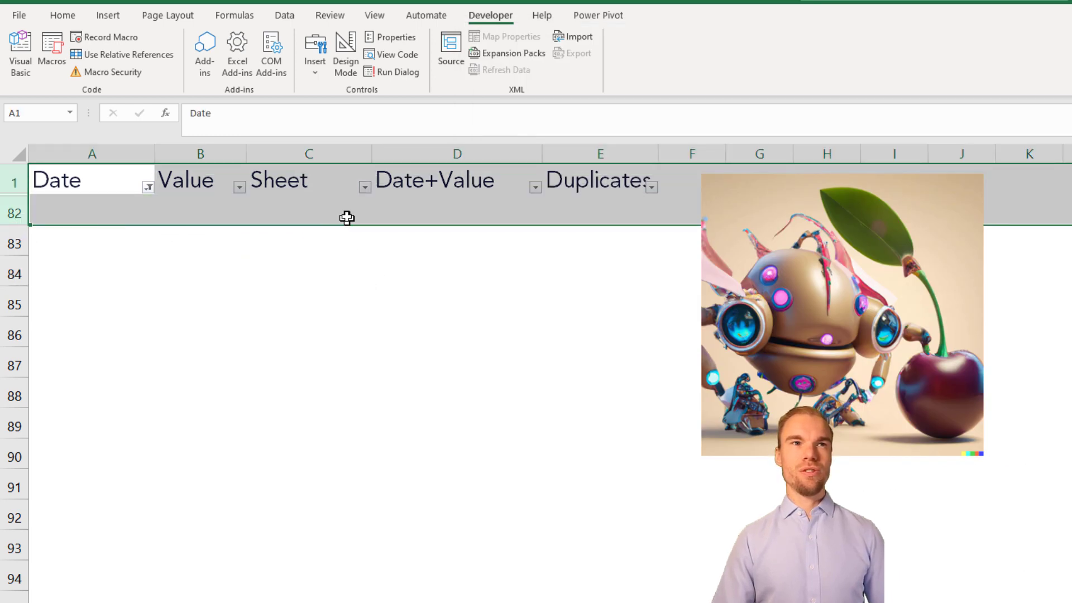
pyautogui.click(117, 189)
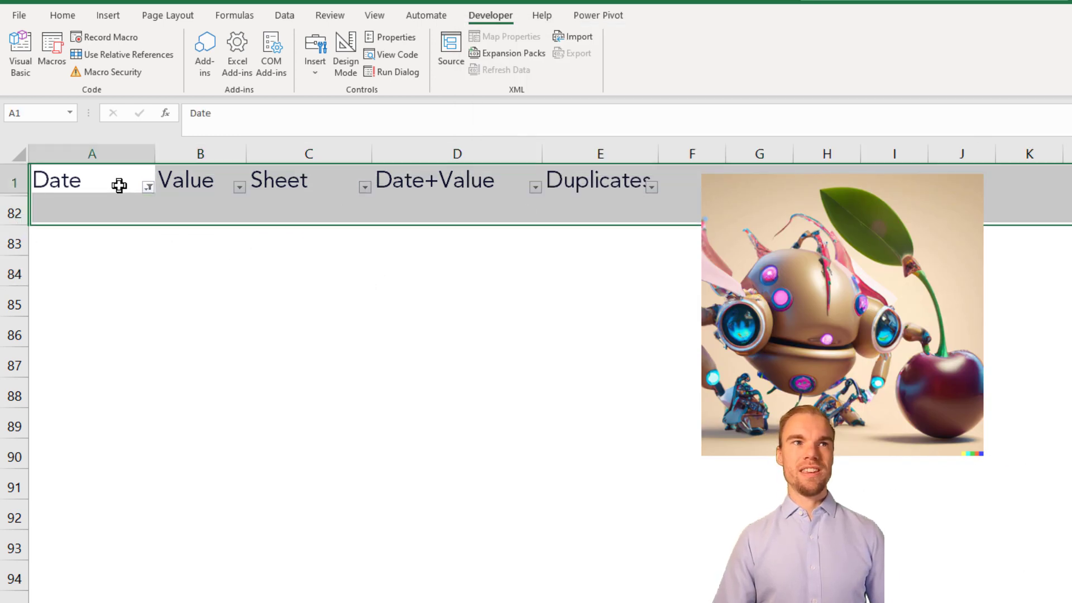
pyautogui.click(148, 187)
pyautogui.scroll(-1, 94, 427)
pyautogui.scroll(1, 93, 428)
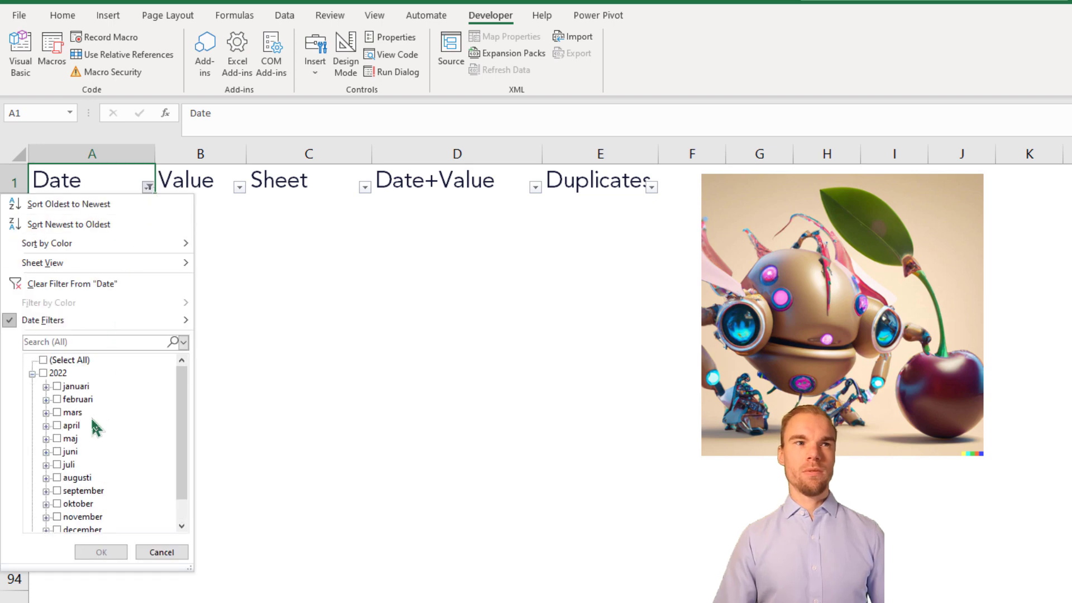
pyautogui.click(57, 284)
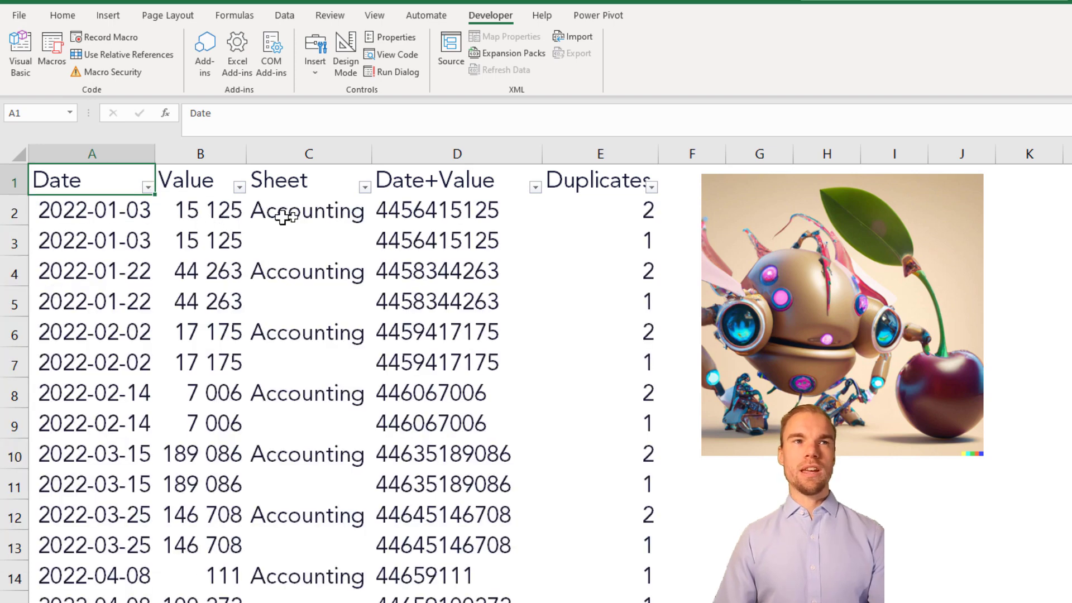
# - Inspect the blank Sheet cells in column C for the Bank rows and reopen the macro code
pyautogui.click(295, 235)
pyautogui.click(299, 299)
pyautogui.click(308, 365)
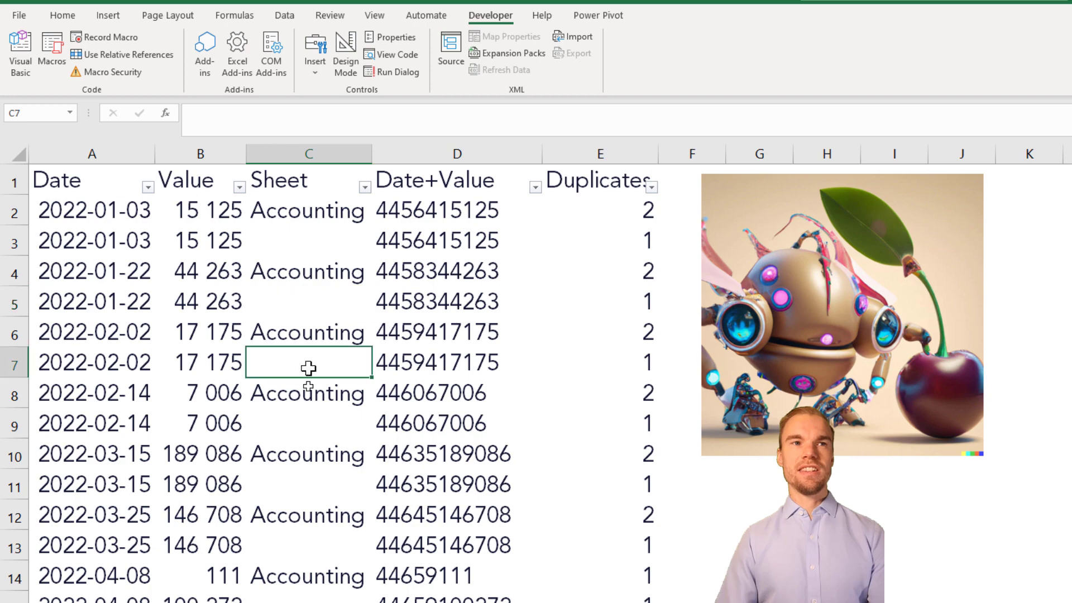
pyautogui.click(309, 419)
pyautogui.click(309, 359)
pyautogui.click(311, 323)
pyautogui.click(310, 272)
pyautogui.click(310, 250)
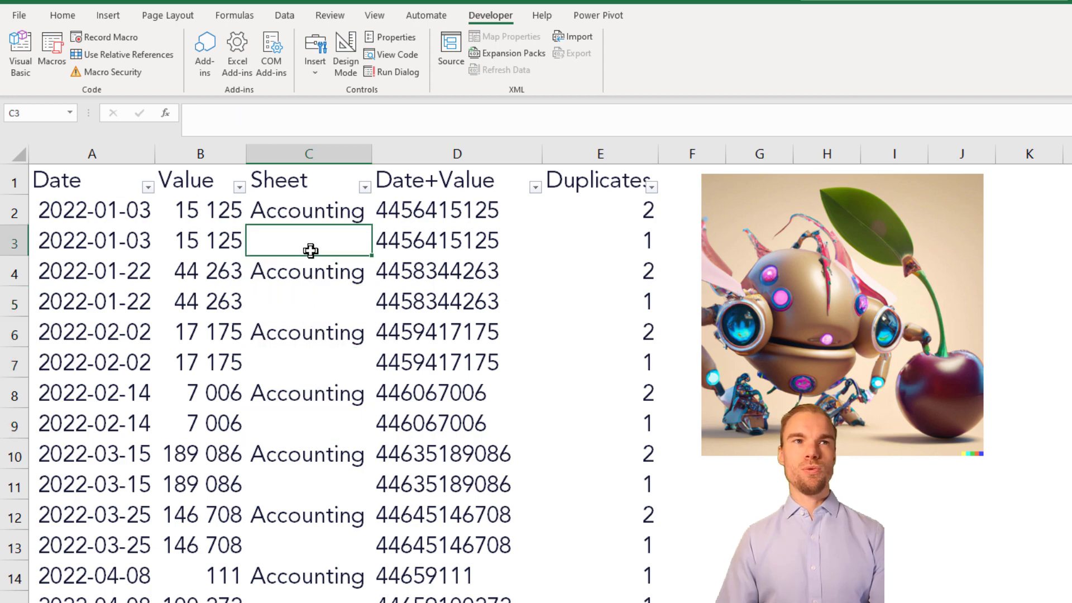
pyautogui.click(305, 293)
pyautogui.hotkey('alt', 'F11')
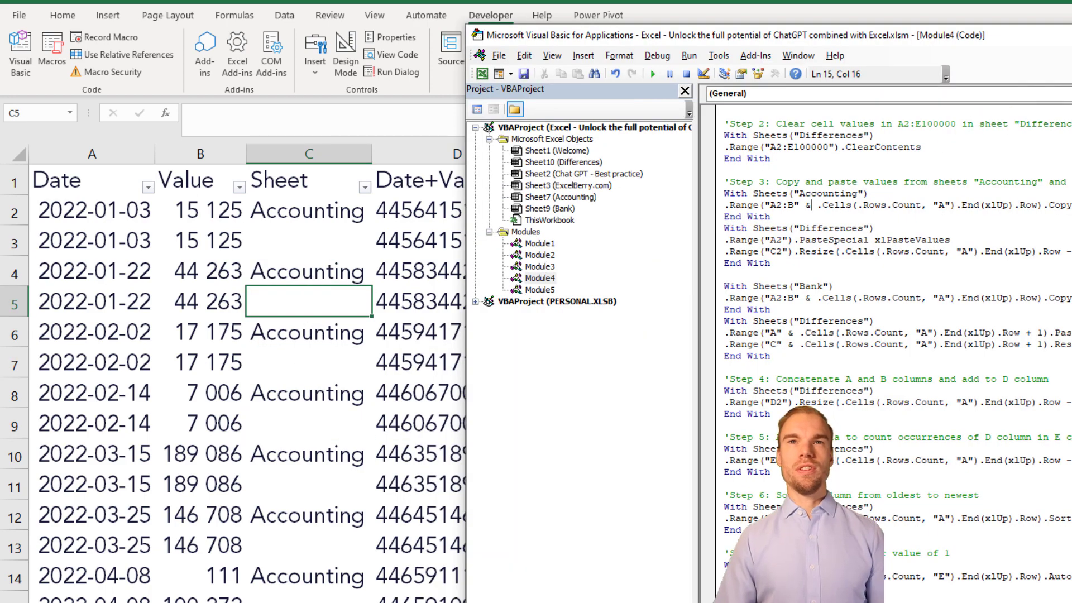
# - Change the Step 7 AutoFilter from Field:=1 to Field:=5 and rerun the macro
pyautogui.moveTo(1064, 34); pyautogui.dragTo(676, 7)
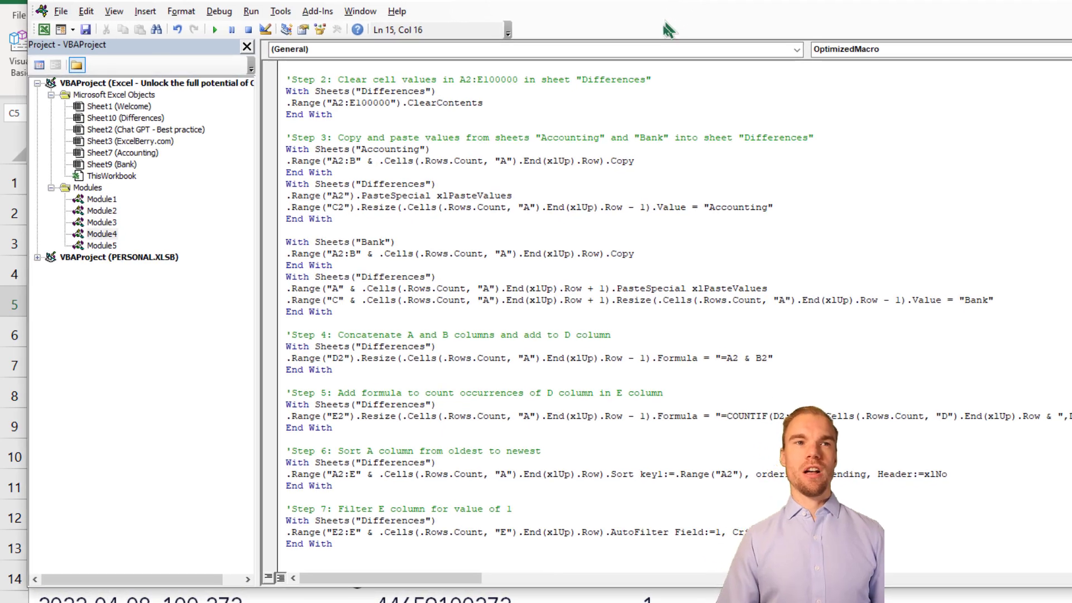
pyautogui.moveTo(285, 532); pyautogui.dragTo(612, 533)
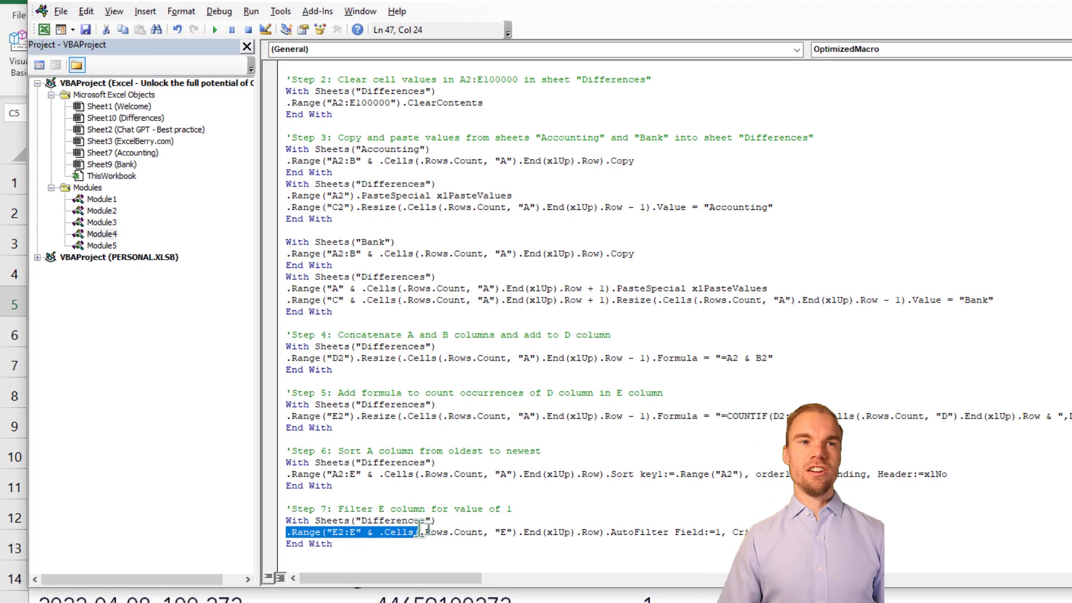
pyautogui.click(678, 533)
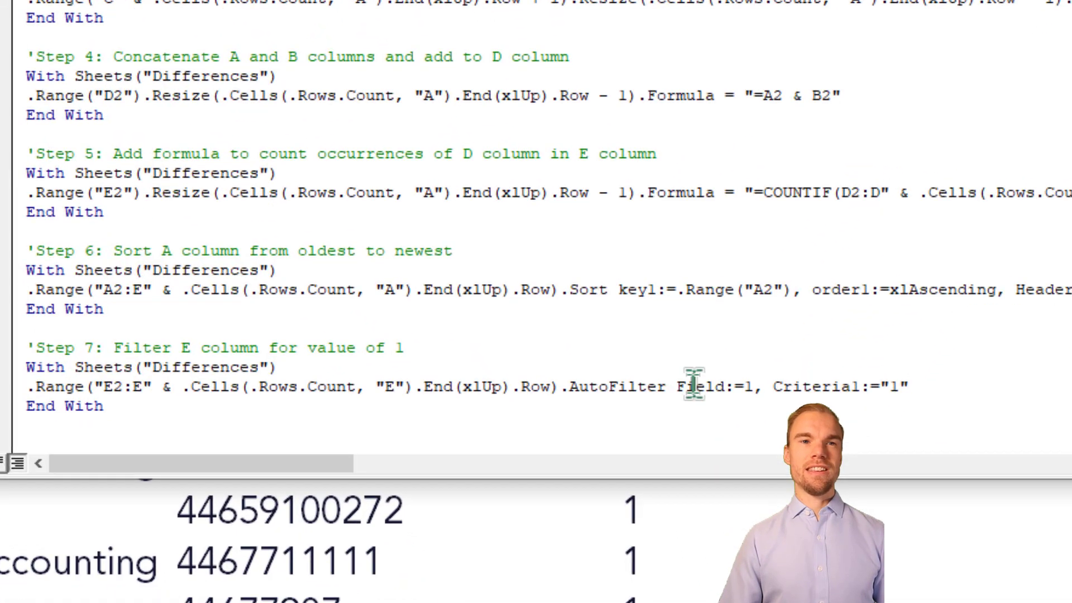
pyautogui.moveTo(675, 533); pyautogui.dragTo(703, 534)
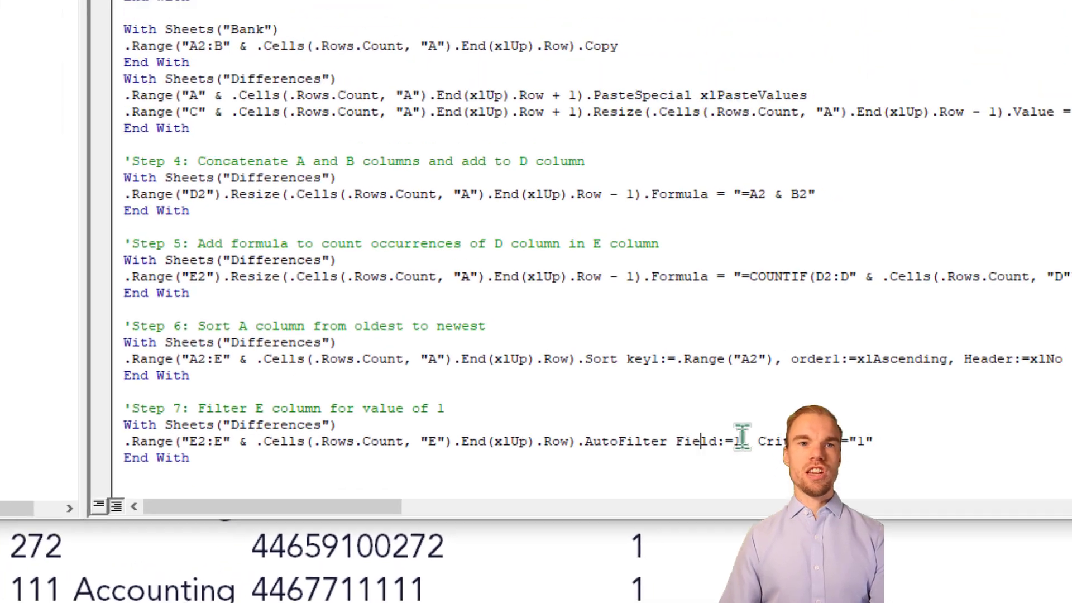
pyautogui.doubleClick(738, 440)
pyautogui.write('5')
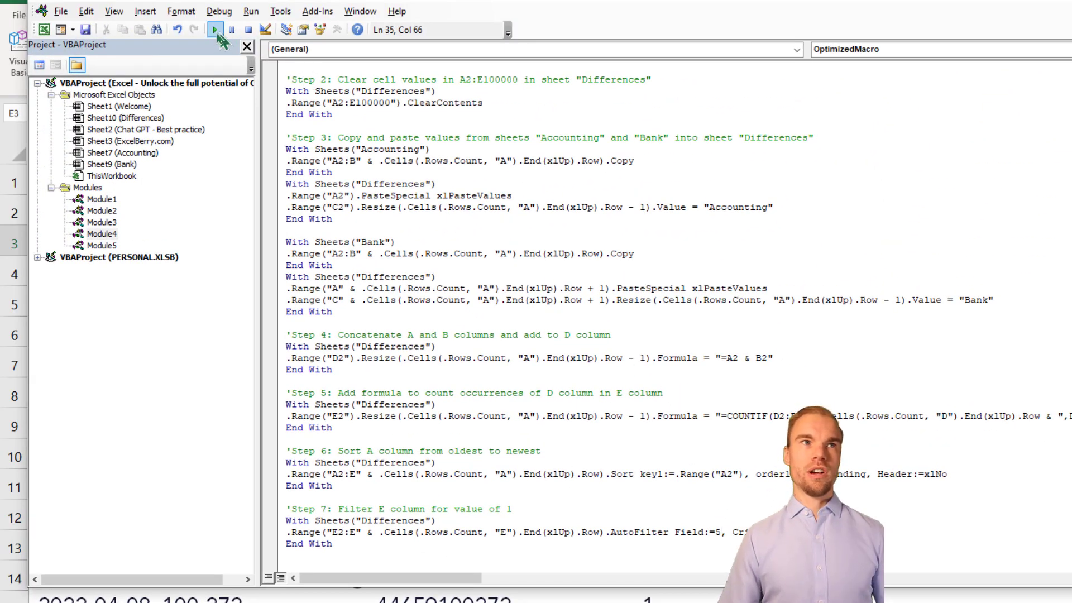
pyautogui.click(217, 33)
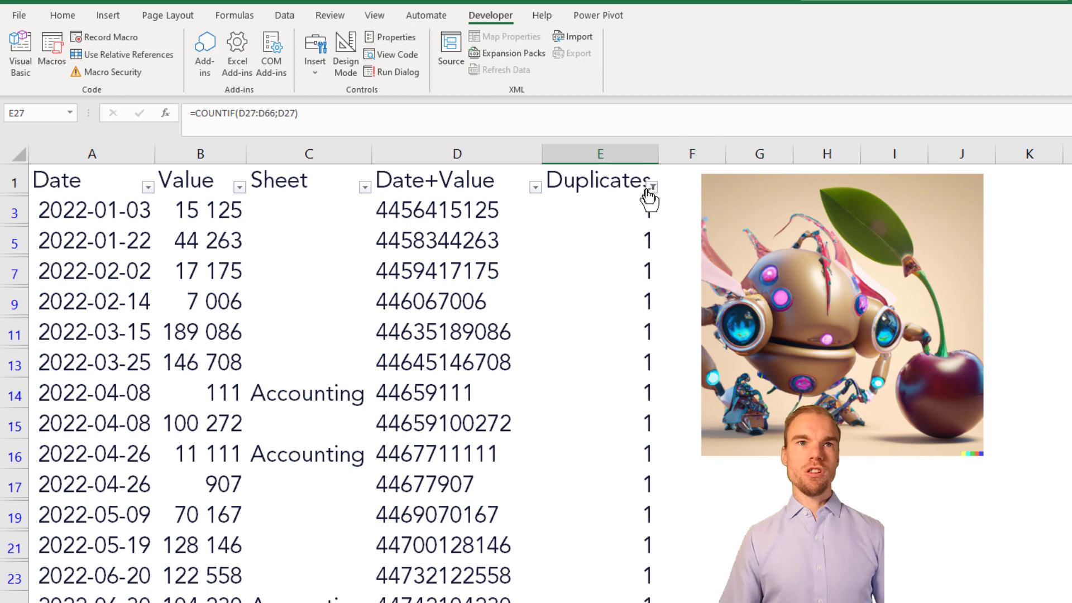
pyautogui.moveTo(652, 186)
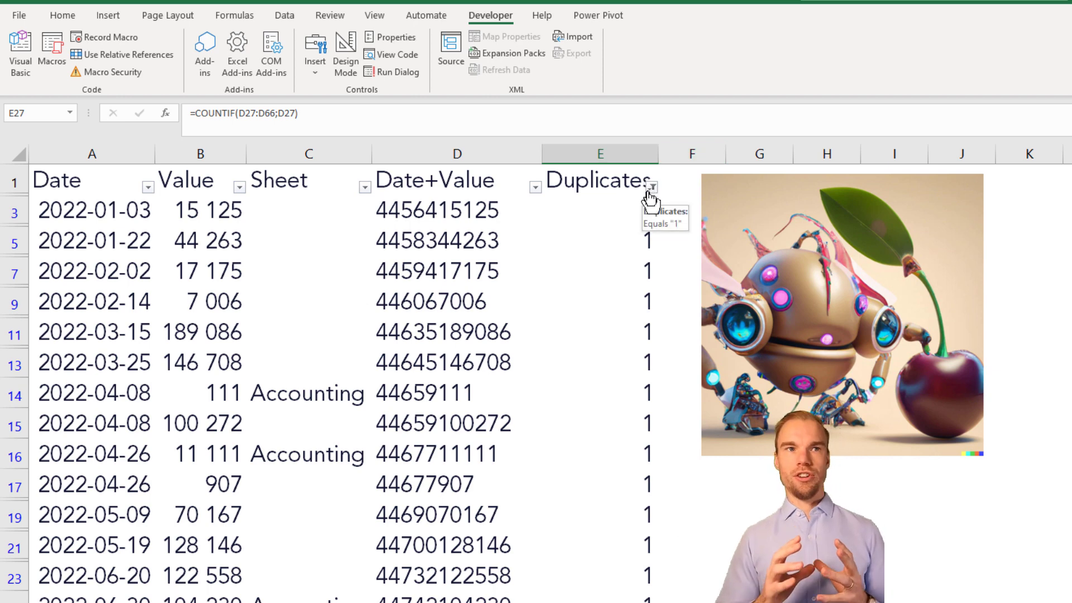
# - Select the still-unlabelled Sheet cells C3:C13 on the Differences sheet
pyautogui.click(318, 331)
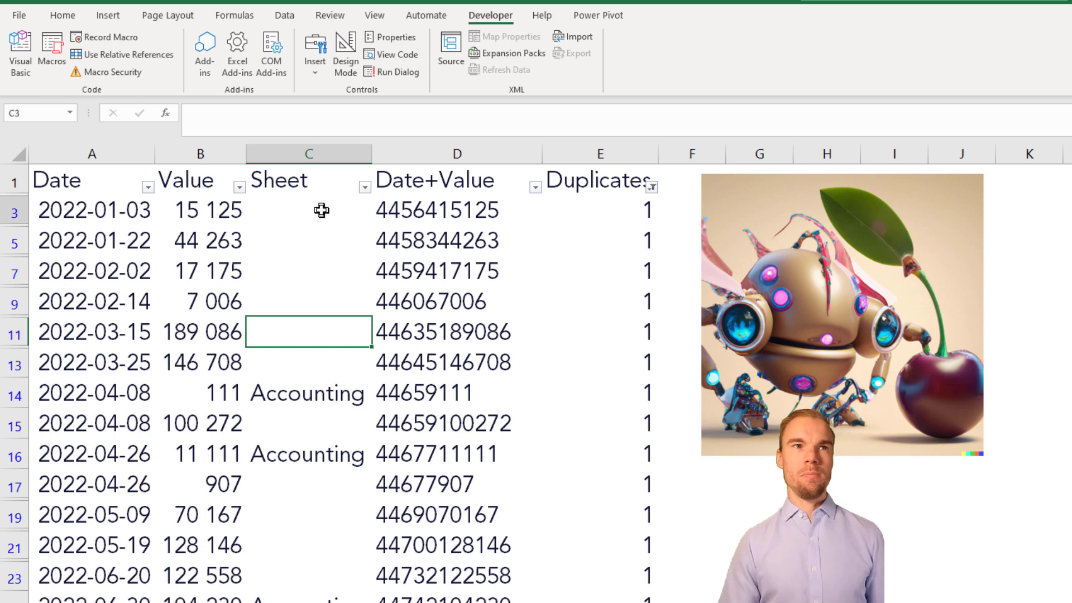
pyautogui.moveTo(321, 210); pyautogui.dragTo(322, 348)
pyautogui.write('It did not add Blank to all cells')
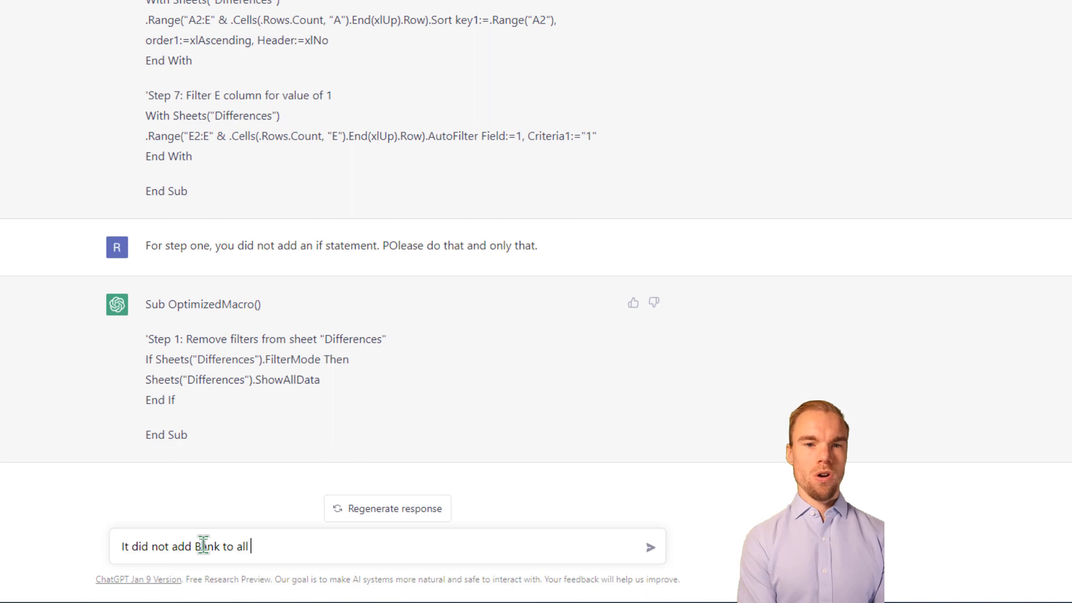
# - Send ChatGPT follow-ups noting Bank labels only one cell and asking for just the corrected line
pyautogui.press('Return')
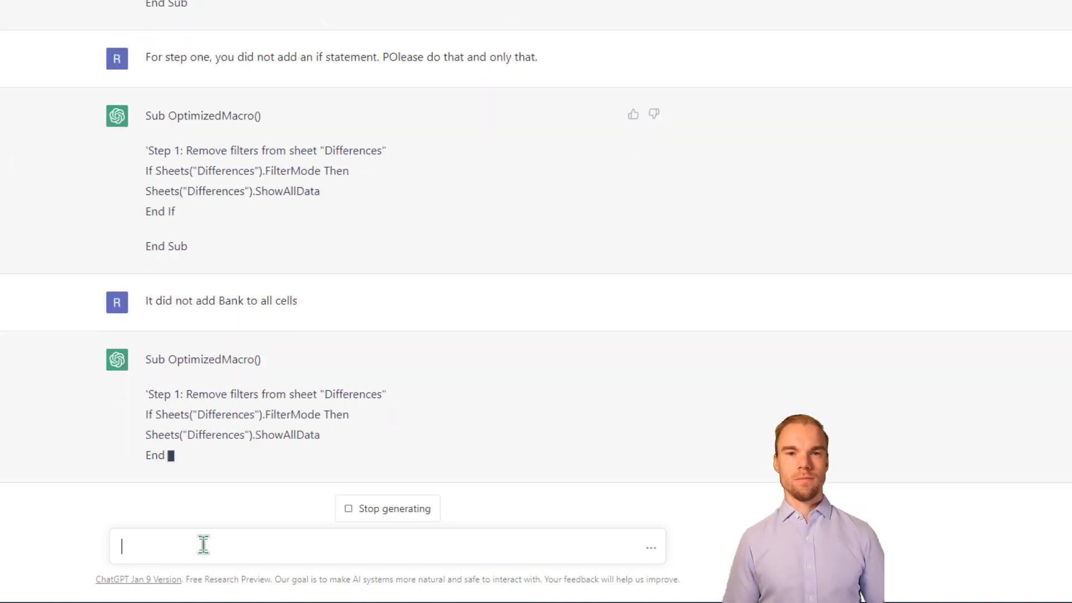
pyautogui.write('Please prov')
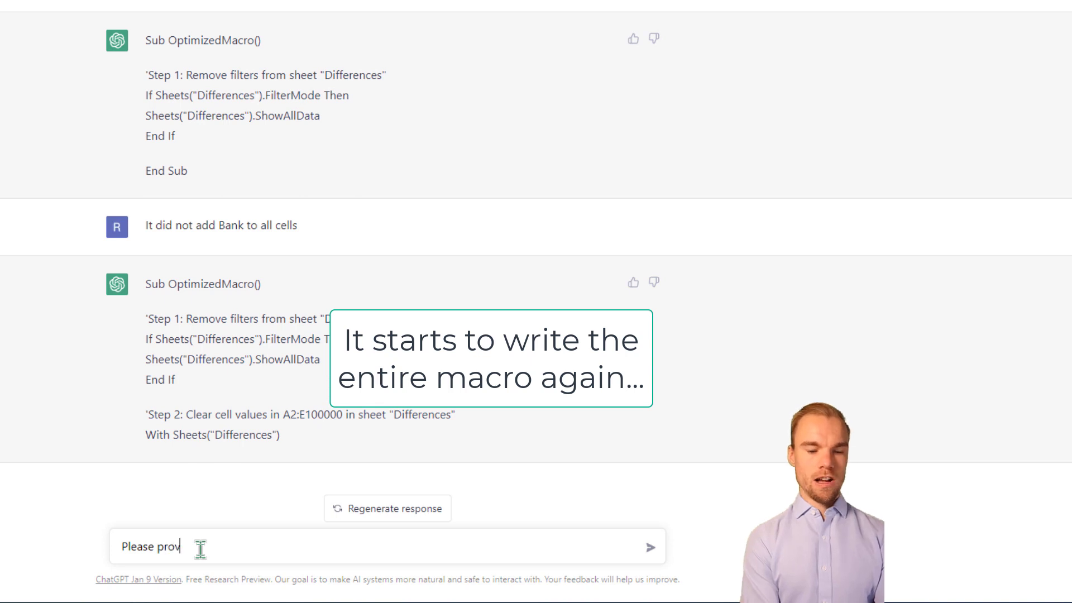
pyautogui.write('ide only that line again')
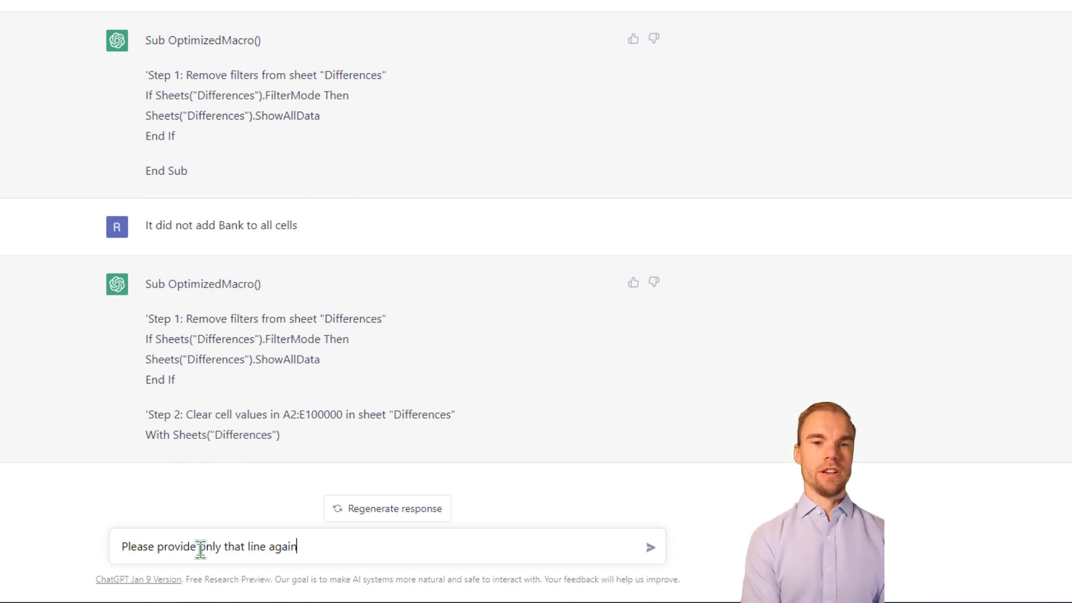
pyautogui.press('Return')
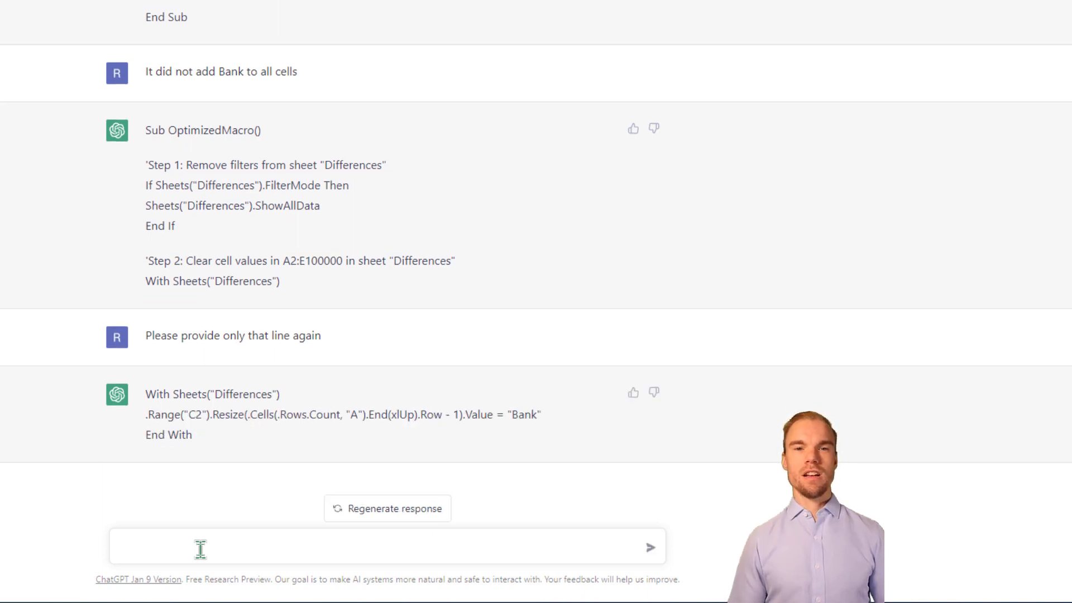
pyautogui.write('This will not')
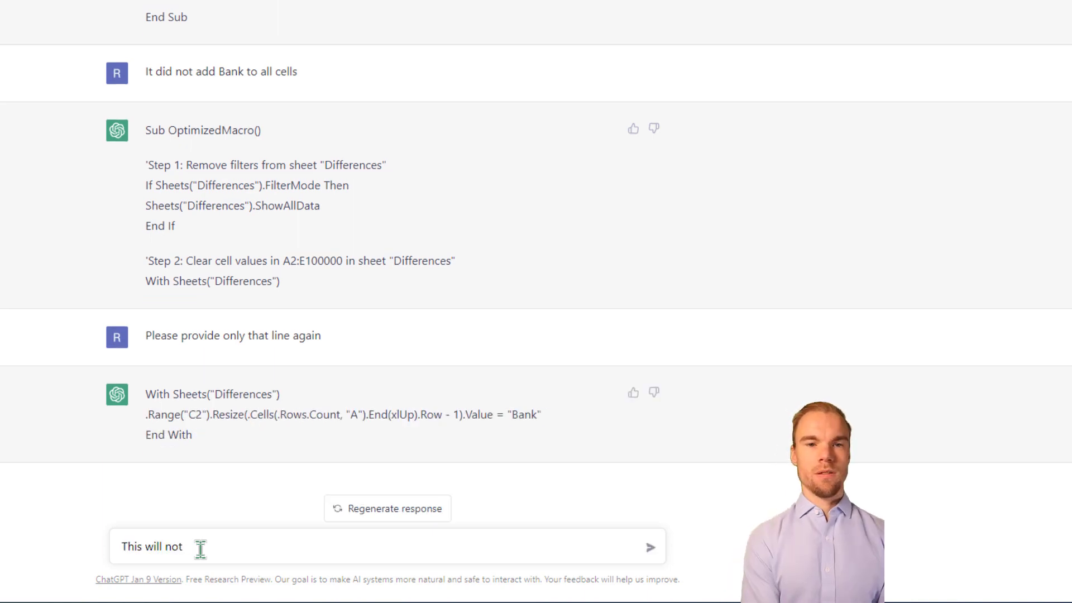
pyautogui.write(' be a range, only one cell. I want the range')
pyautogui.press('Return')
pyautogui.moveTo(146, 393); pyautogui.dragTo(391, 423)
pyautogui.hotkey('alt', 'Tab')
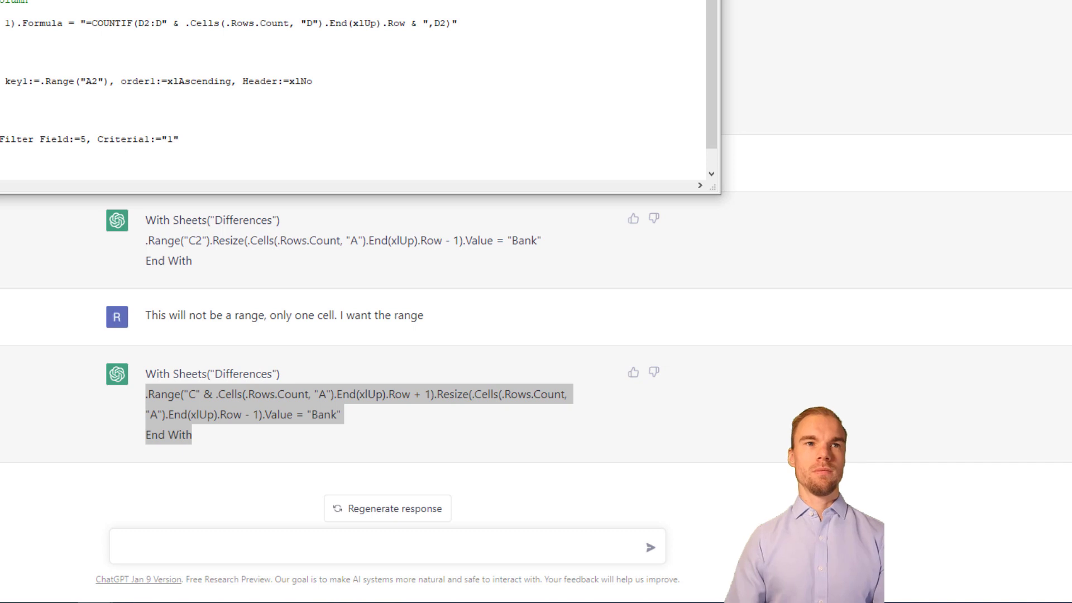
pyautogui.click(151, 547)
pyautogui.write('Still only 1 cell. I want the range')
pyautogui.press('Return')
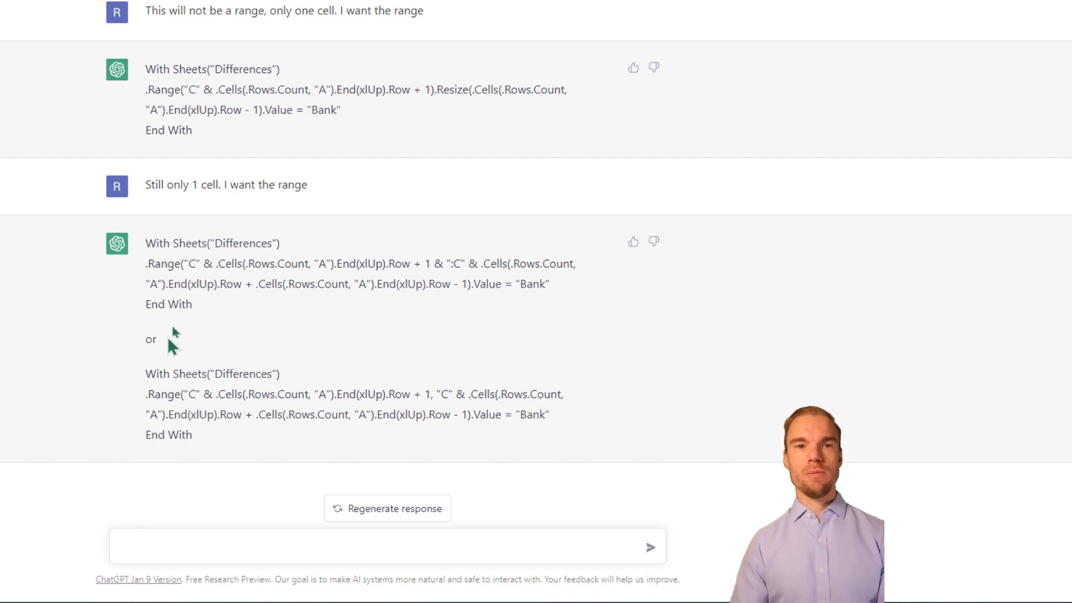
# - Copy ChatGPT's range-based Bank labelling code and paste it over the old line in the VBA macro
pyautogui.moveTo(193, 306)
pyautogui.mouseDown()
pyautogui.moveTo(149, 265)
pyautogui.moveTo(90, 259)
pyautogui.mouseUp()
pyautogui.hotkey('ctrl', 'c')
pyautogui.hotkey('alt', 'Tab')
pyautogui.hotkey('ctrl', 'v')
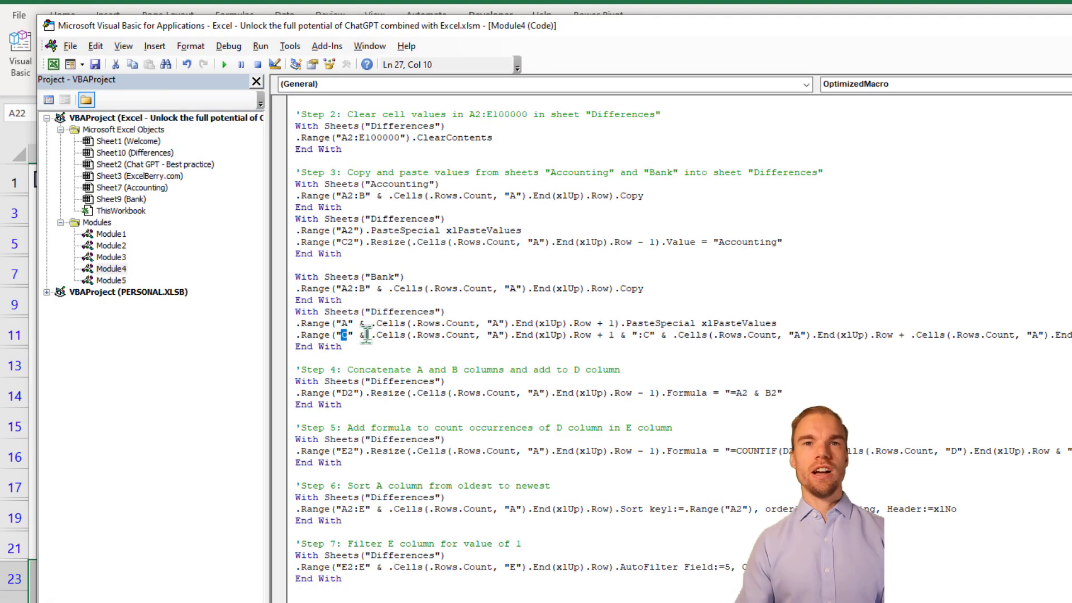
# - Change the last-row lookup in the Bank labelling line from column A to column C
pyautogui.click(343, 335)
pyautogui.moveTo(376, 334); pyautogui.dragTo(572, 335)
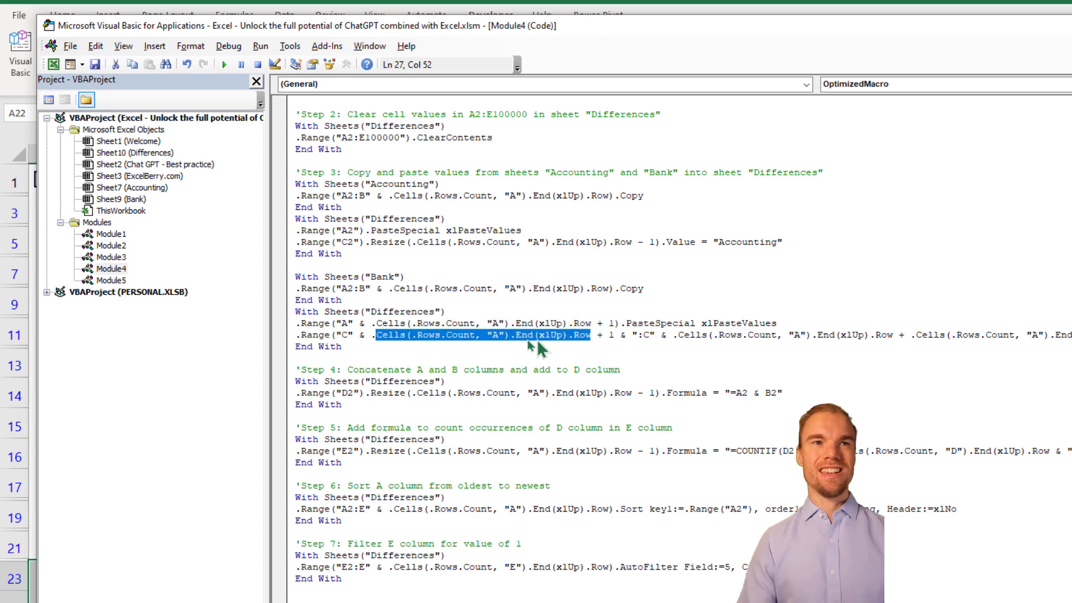
pyautogui.click(647, 336)
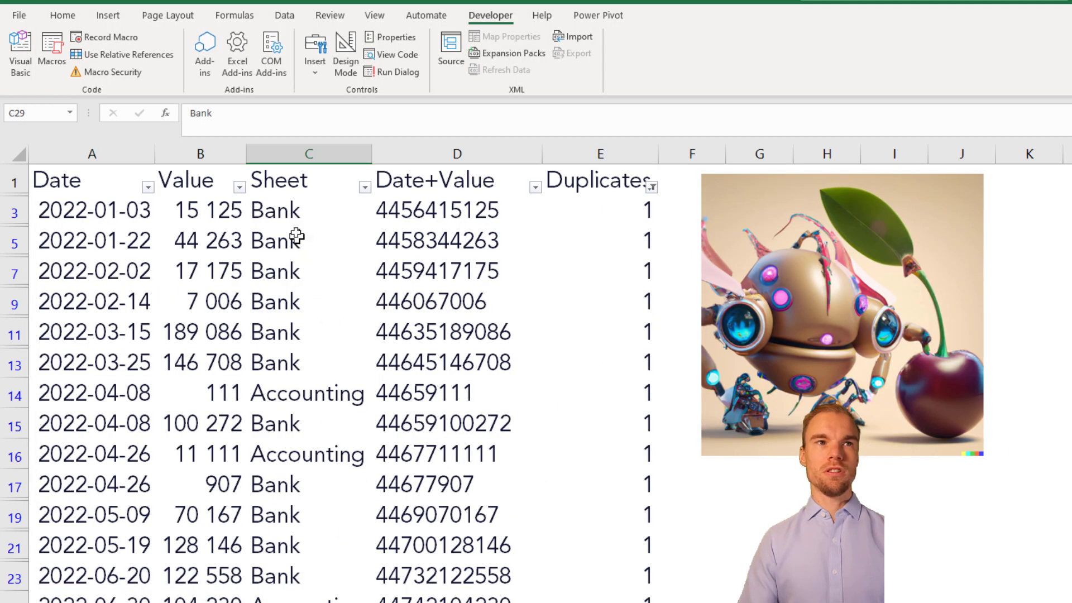
pyautogui.moveTo(297, 211); pyautogui.dragTo(291, 294)
pyautogui.keyDown('ctrl'); pyautogui.click(299, 401); pyautogui.keyUp('ctrl')
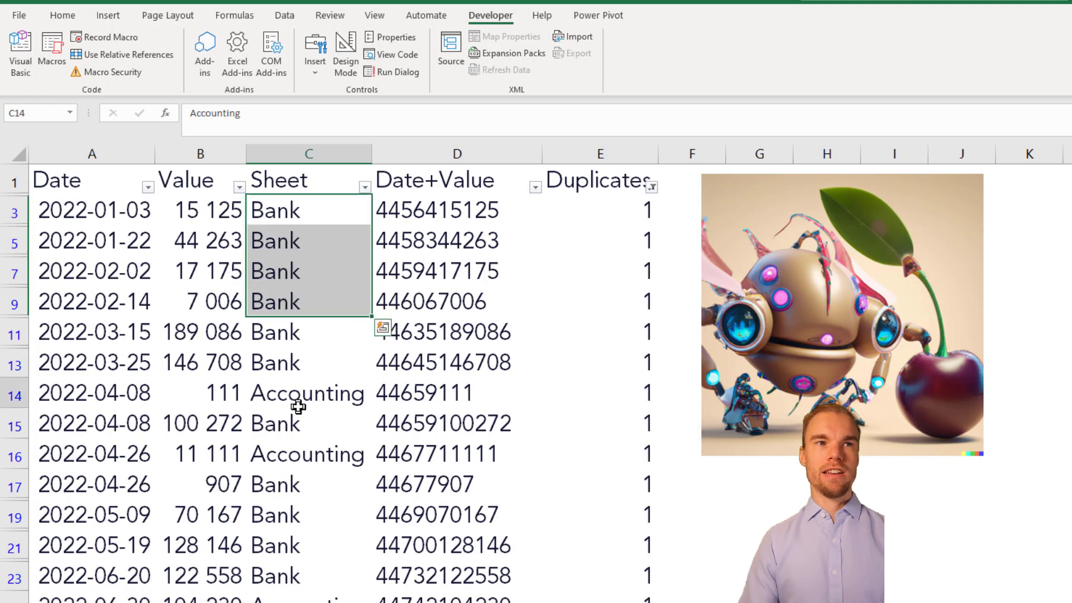
pyautogui.click(299, 453)
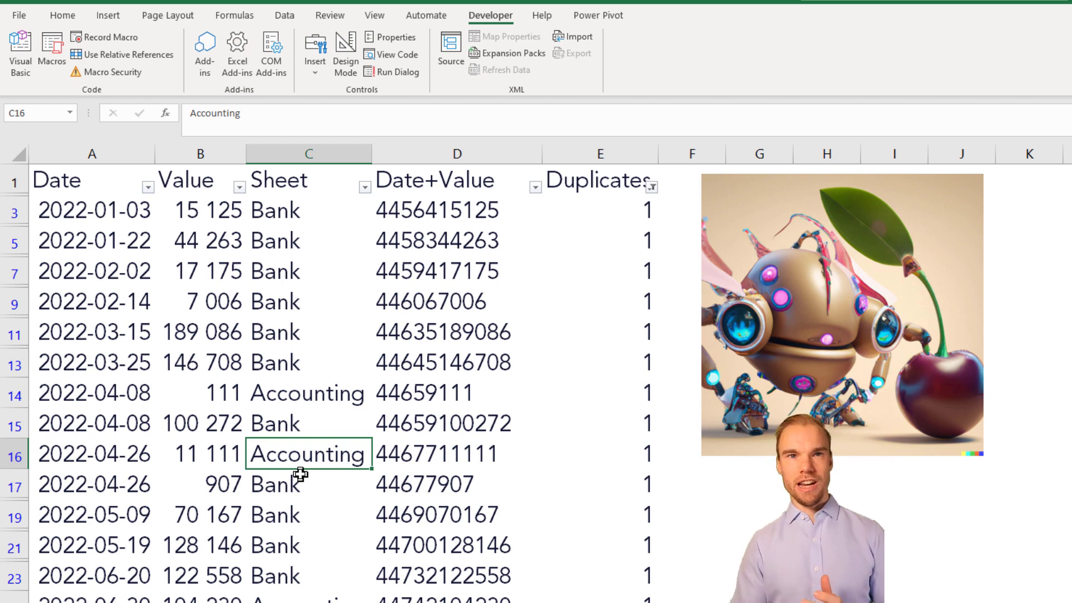
pyautogui.click(293, 211)
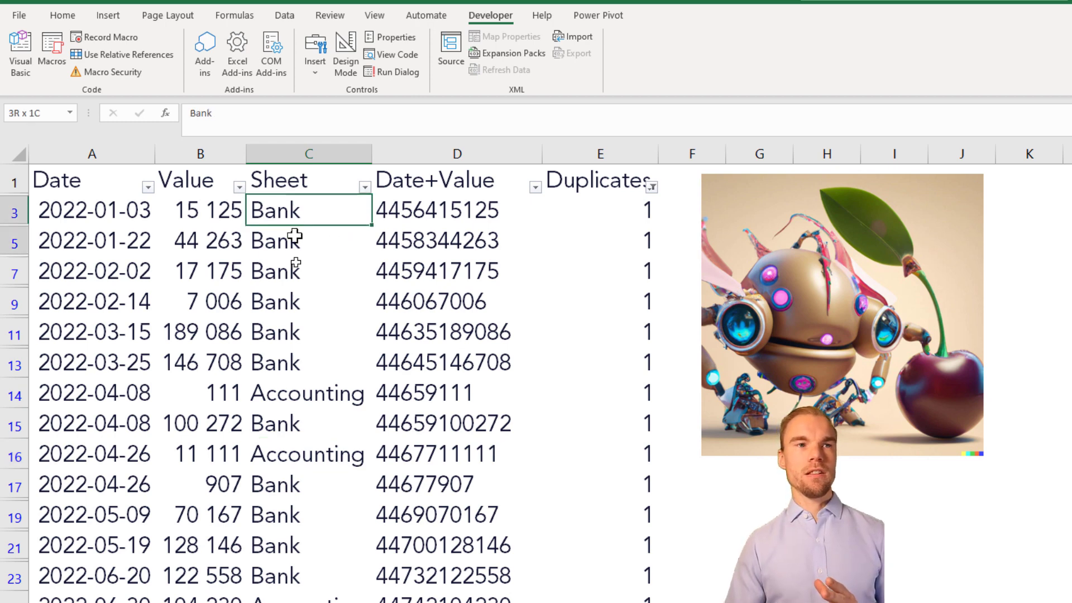
pyautogui.hotkey('ctrl', 'shift', 'Down')
pyautogui.click(282, 324)
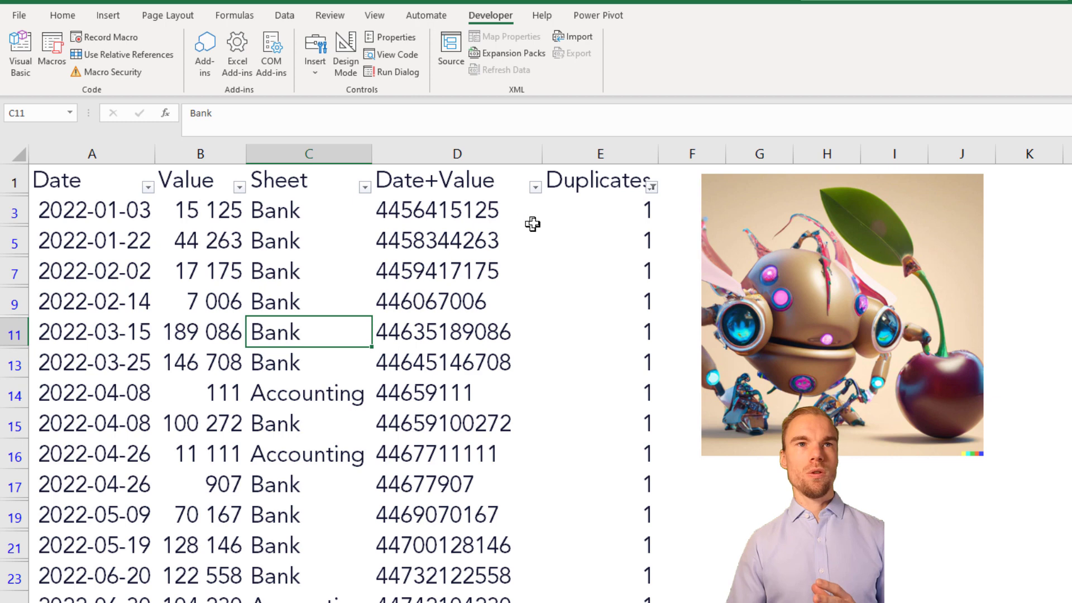
pyautogui.click(601, 219)
pyautogui.click(596, 277)
pyautogui.click(457, 280)
pyautogui.doubleClick(463, 286)
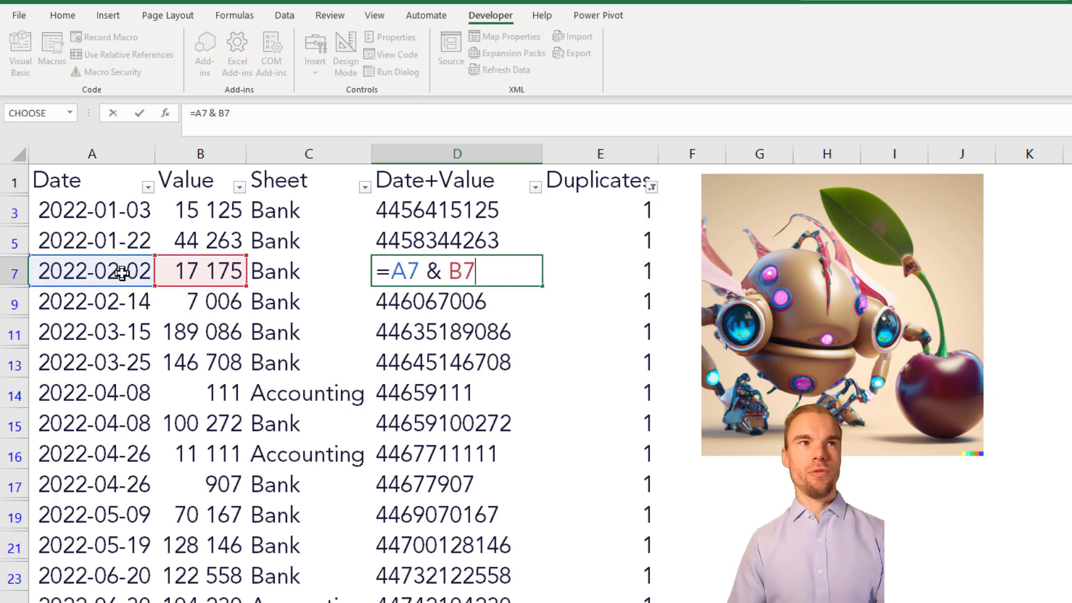
pyautogui.press('Escape')
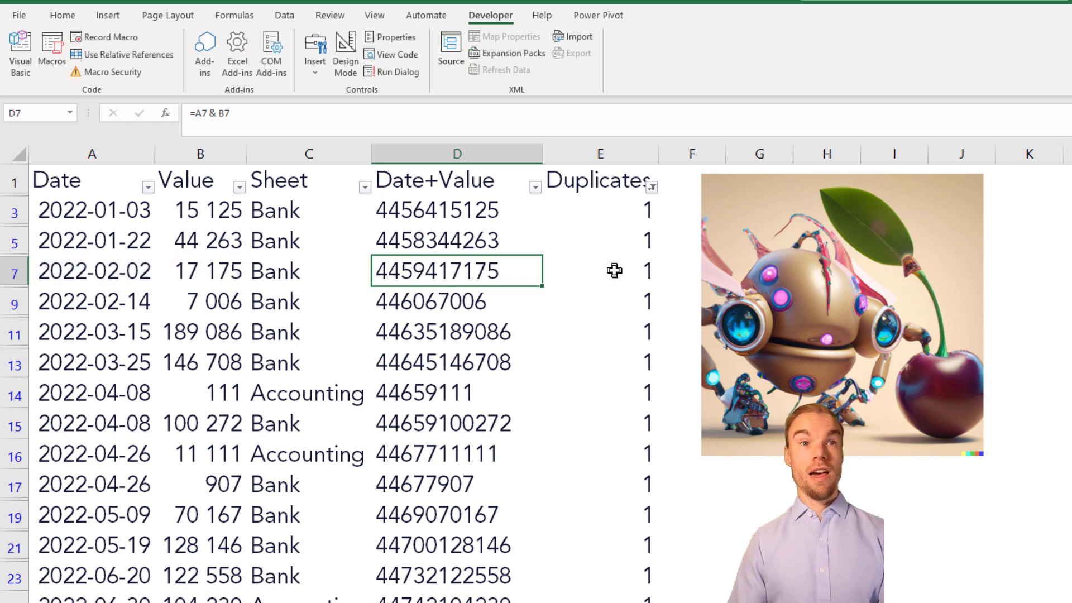
pyautogui.doubleClick(615, 270)
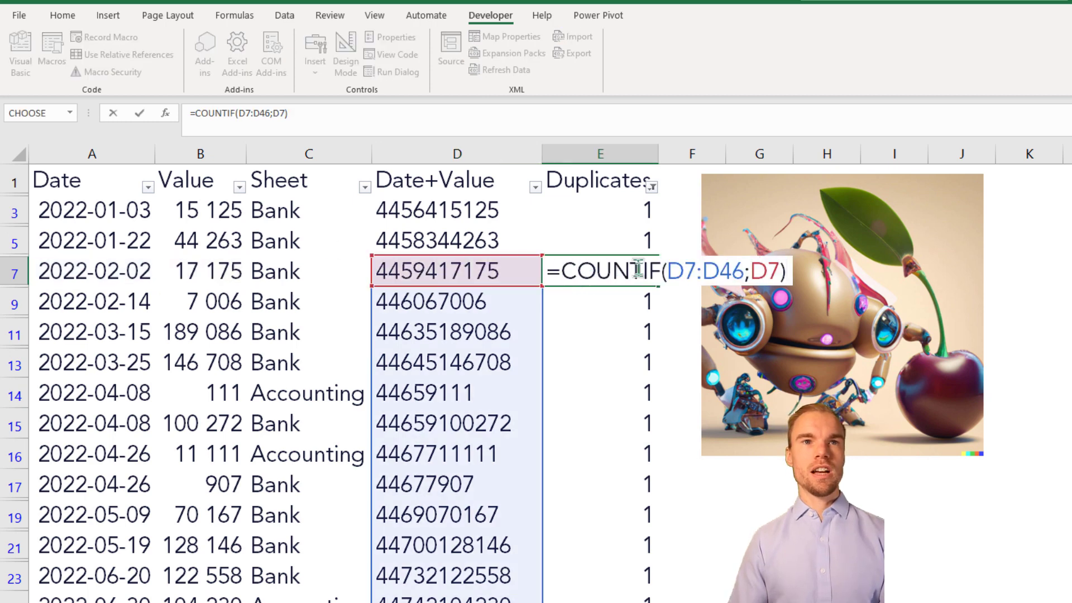
pyautogui.moveTo(682, 269); pyautogui.dragTo(744, 273)
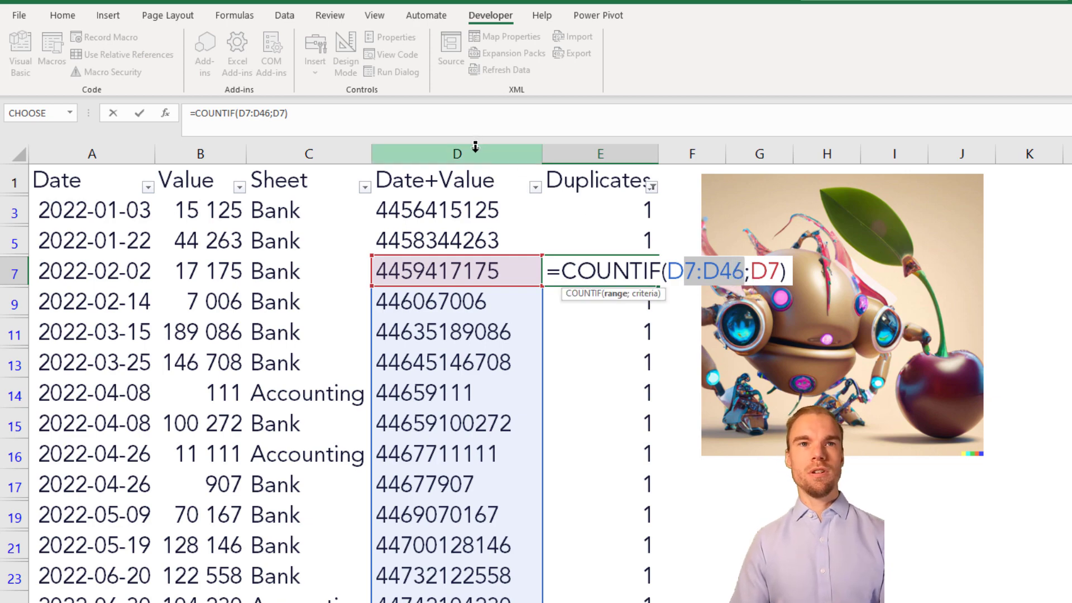
pyautogui.press('Escape')
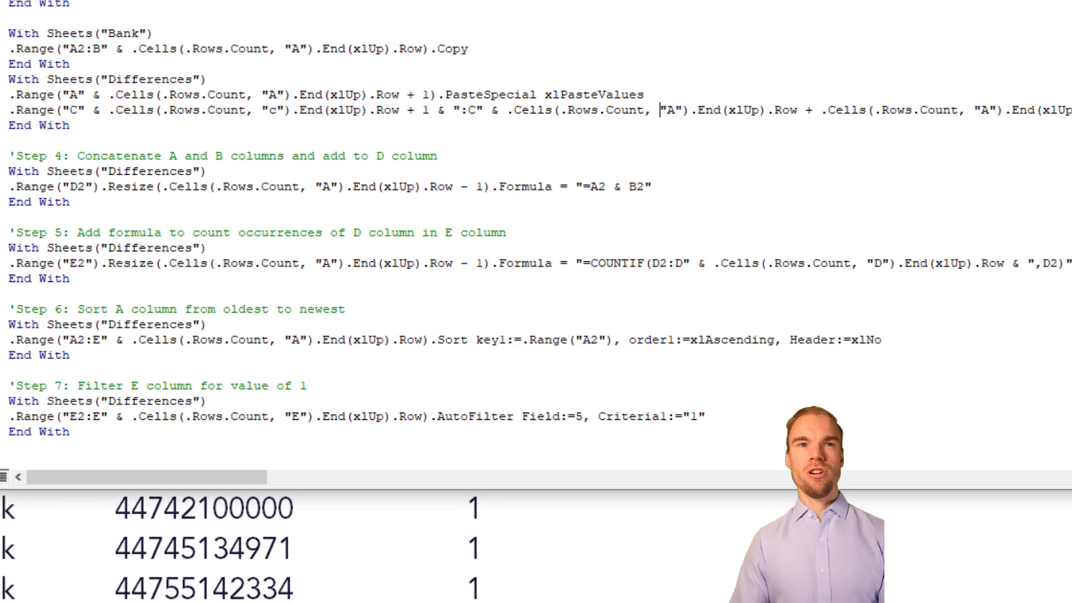
# - Trim the D2:D range in Step 5's COUNTIF formula so duplicates are counted once
pyautogui.moveTo(656, 265); pyautogui.dragTo(689, 264)
pyautogui.click(682, 267)
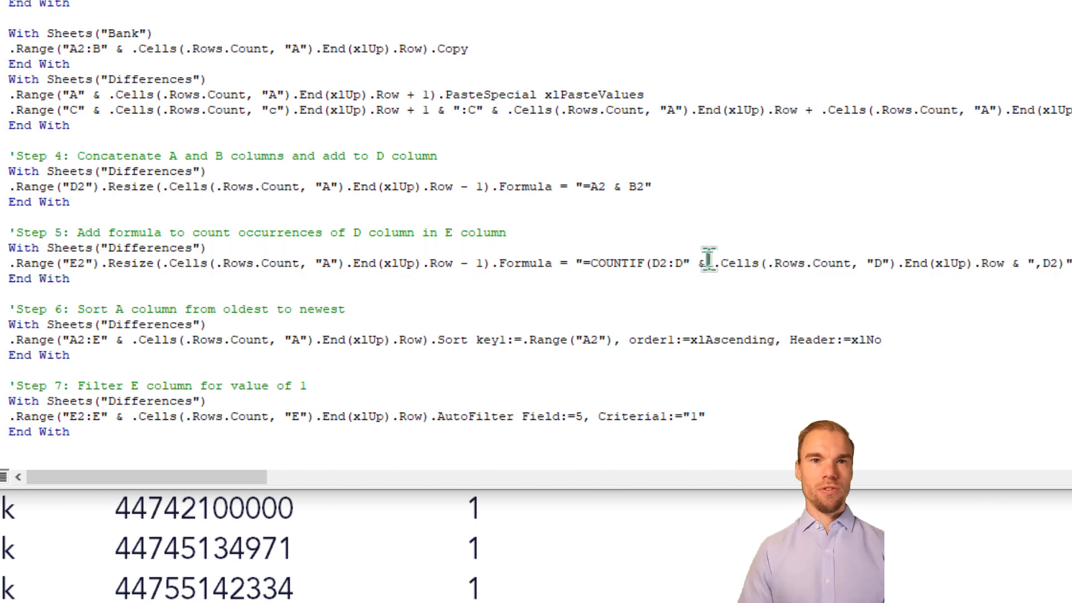
pyautogui.scroll(2, 697, 252)
pyautogui.moveTo(658, 355)
pyautogui.mouseDown()
pyautogui.moveTo(722, 366)
pyautogui.moveTo(1044, 359)
pyautogui.mouseUp()
pyautogui.press('Delete')
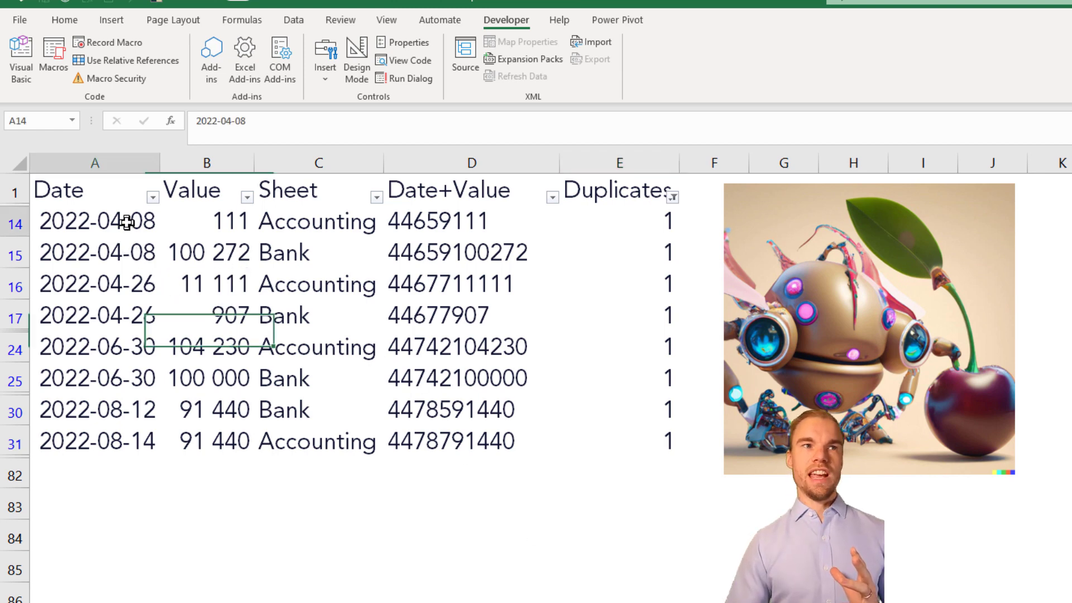
pyautogui.moveTo(126, 233); pyautogui.dragTo(116, 263)
pyautogui.click(184, 250)
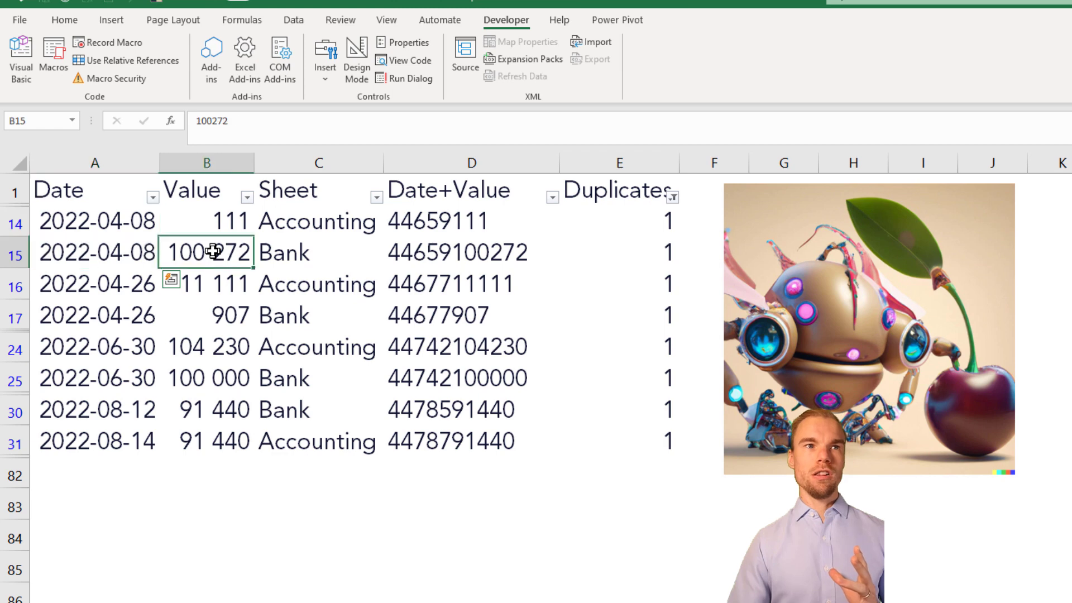
pyautogui.click(254, 219)
pyautogui.click(288, 250)
pyautogui.click(205, 224)
pyautogui.click(315, 227)
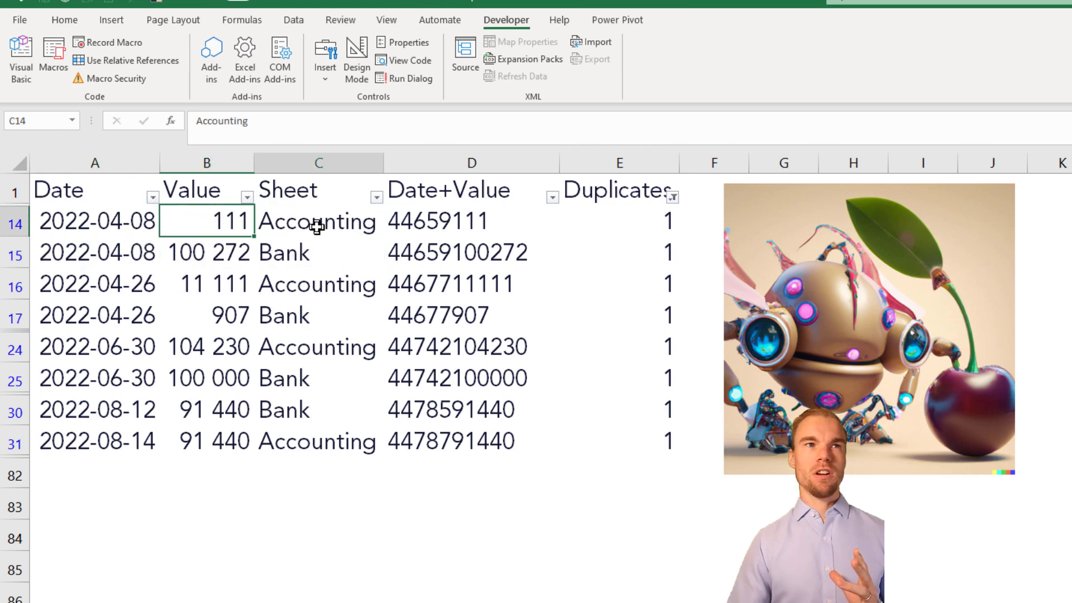
pyautogui.click(235, 221)
pyautogui.click(209, 251)
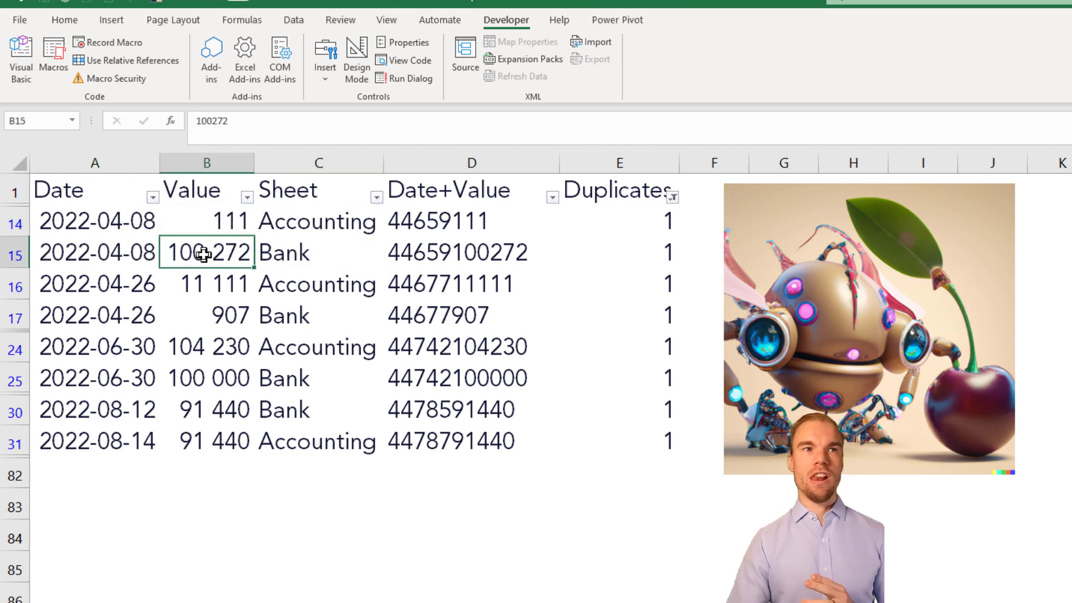
pyautogui.click(301, 251)
pyautogui.click(240, 249)
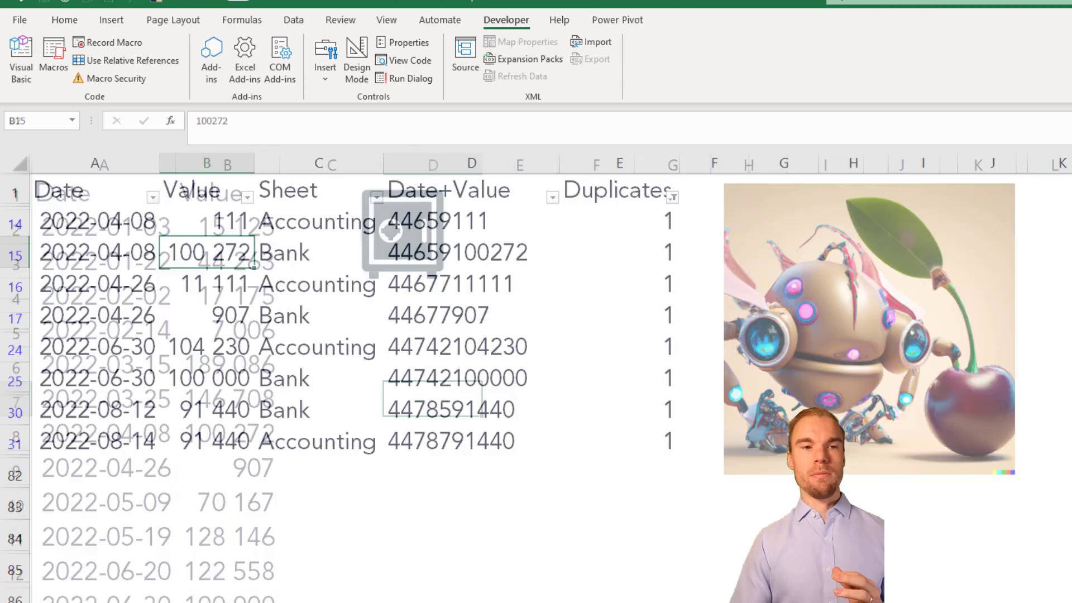
pyautogui.click(201, 397)
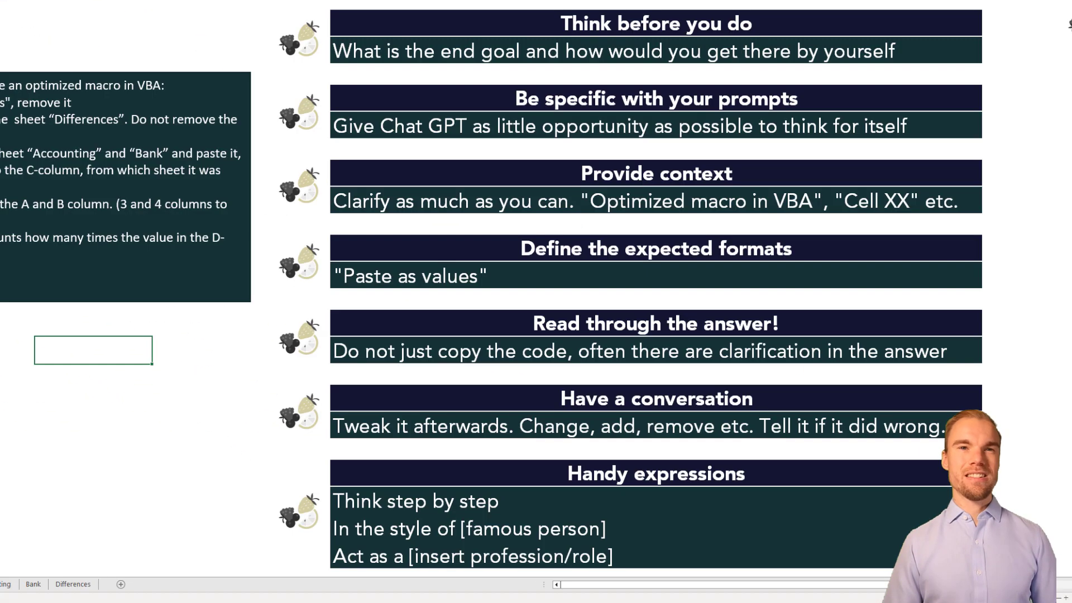
# - Select an empty cell near the top of the Chat GPT - Best practice tips sheet
pyautogui.click(131, 42)
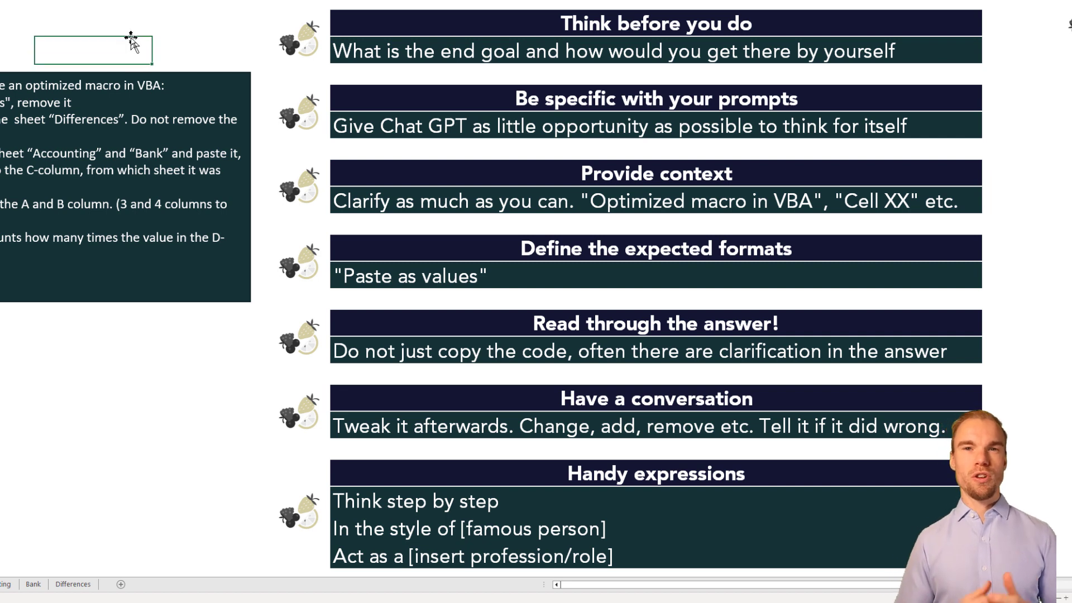